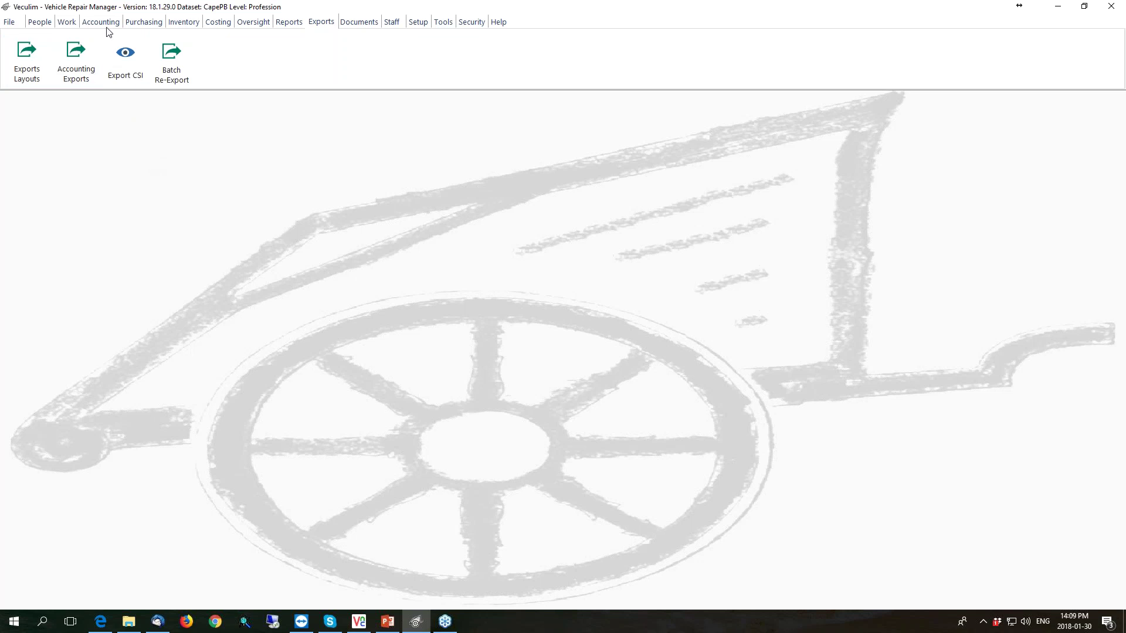
- Open the Pastel accounting exports and export both the debtor (customer) and creditor (supplier) master files
left_click(83, 66)
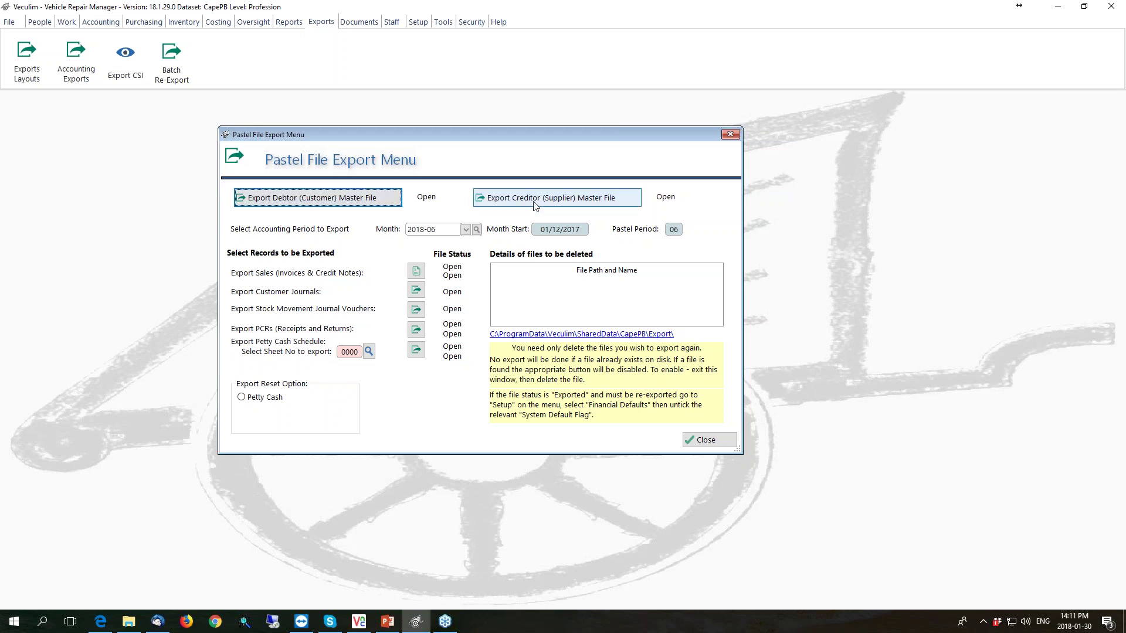
left_click(305, 202)
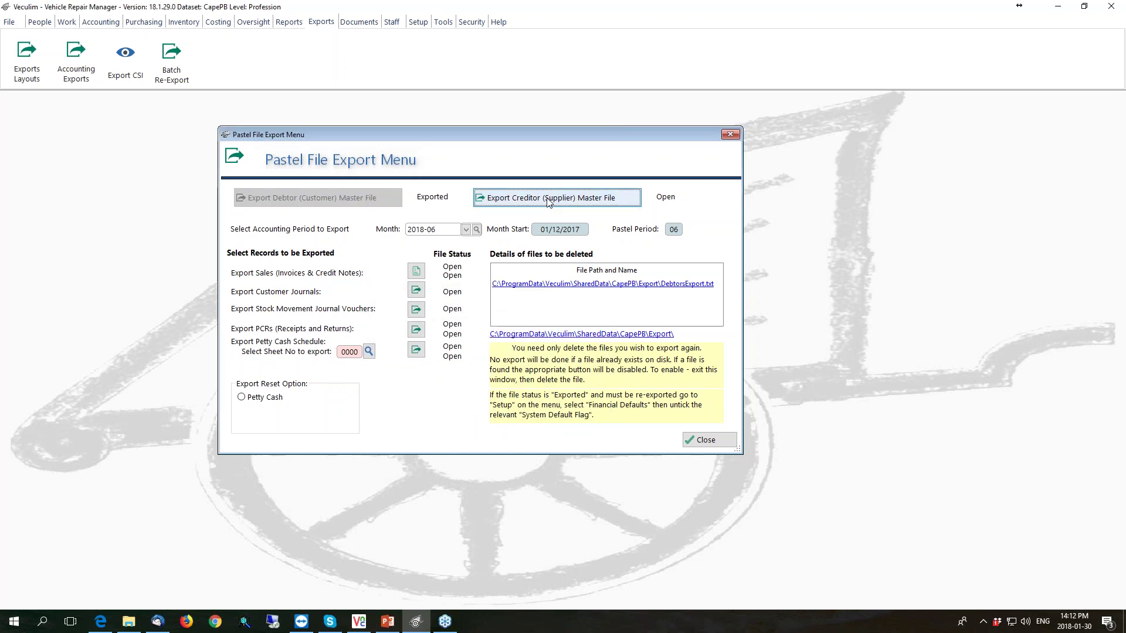
left_click(528, 203)
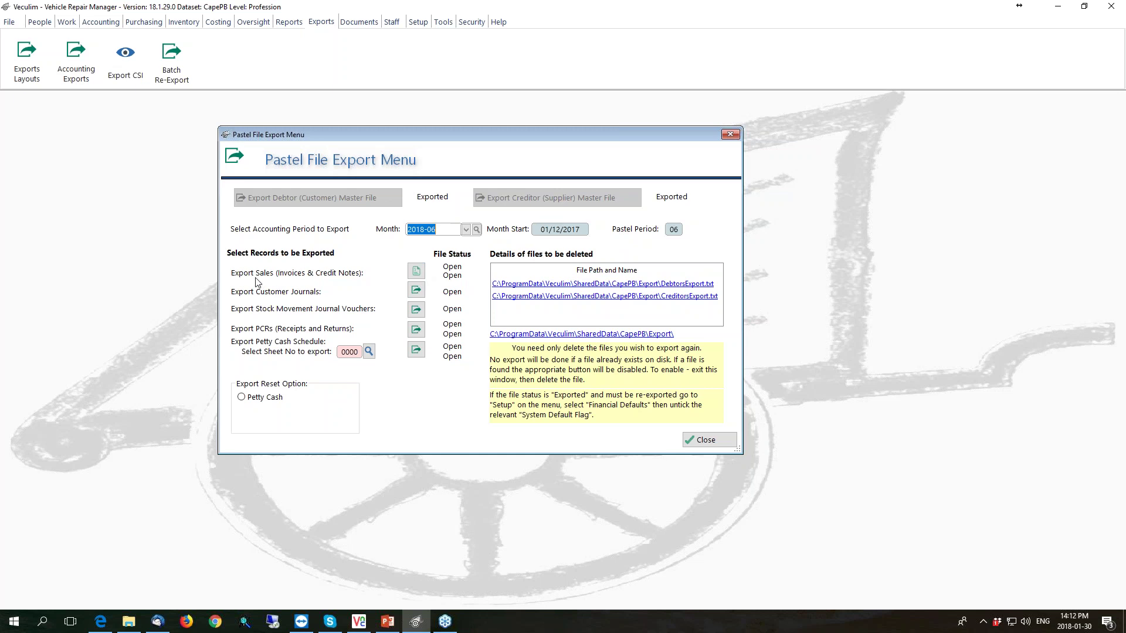
- Export the sales invoices and credit notes for period 2018-06, reviewing the Sales Ledger Export Report and confirming that it printed
left_click(417, 271)
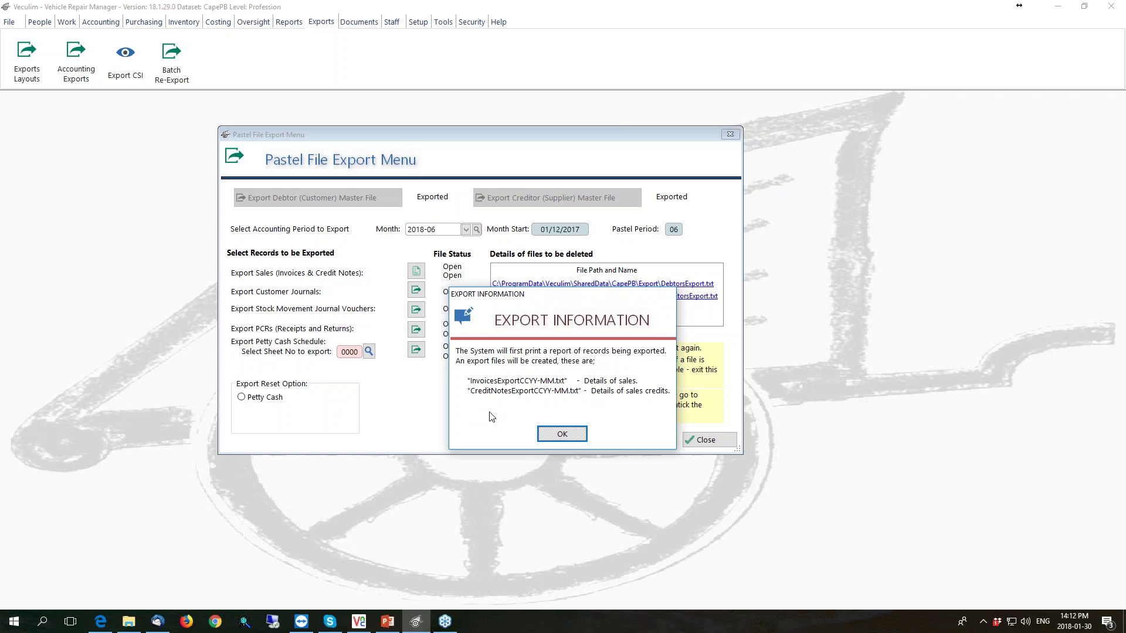
left_click(562, 435)
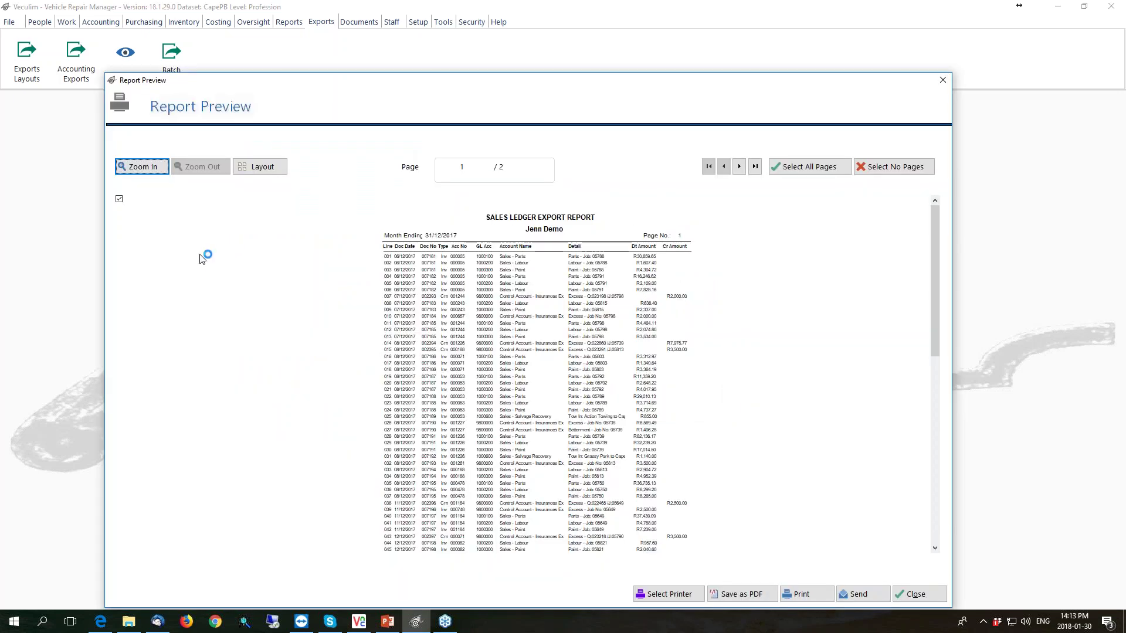
left_click_drag(432, 82, 437, 54)
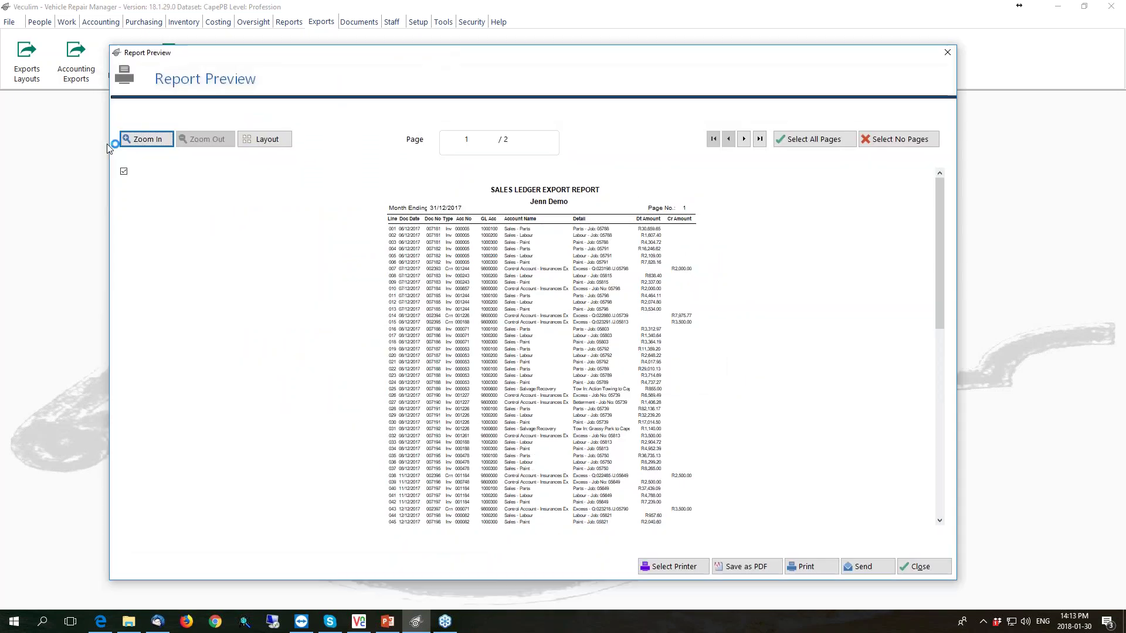
left_click(145, 139)
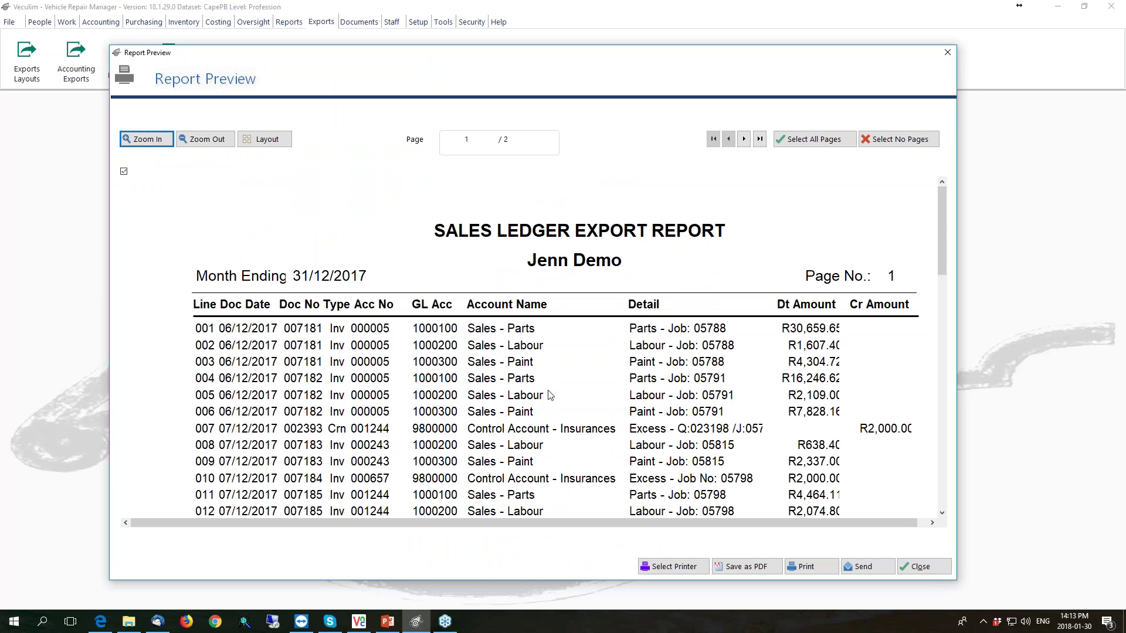
scroll(551, 399, "down", 5)
scroll(552, 398, "down", 6)
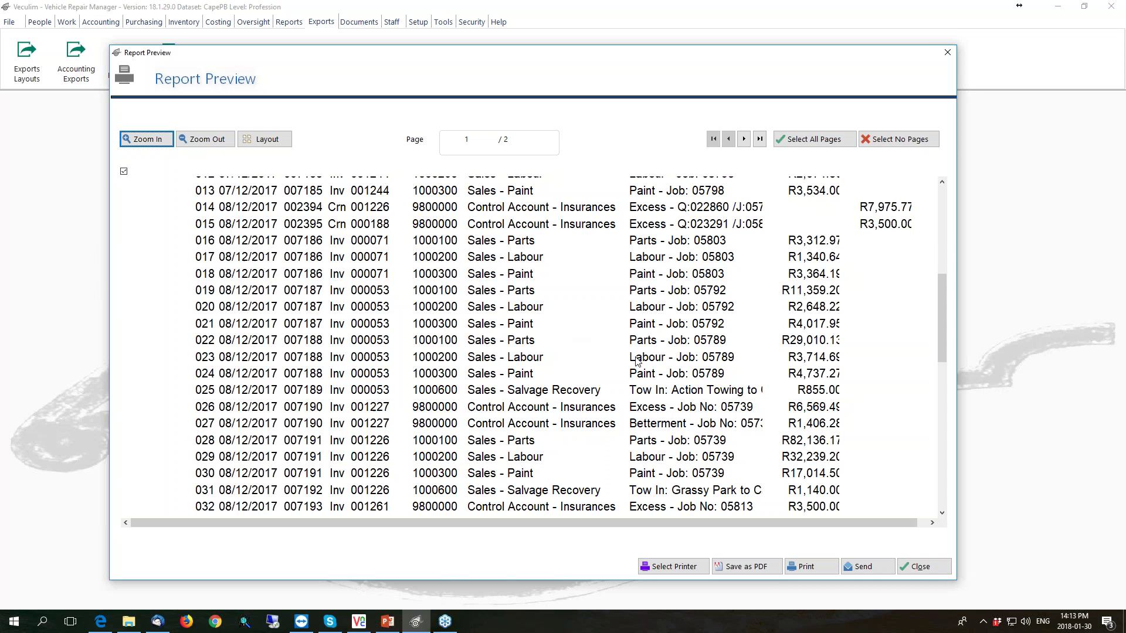
left_click(948, 572)
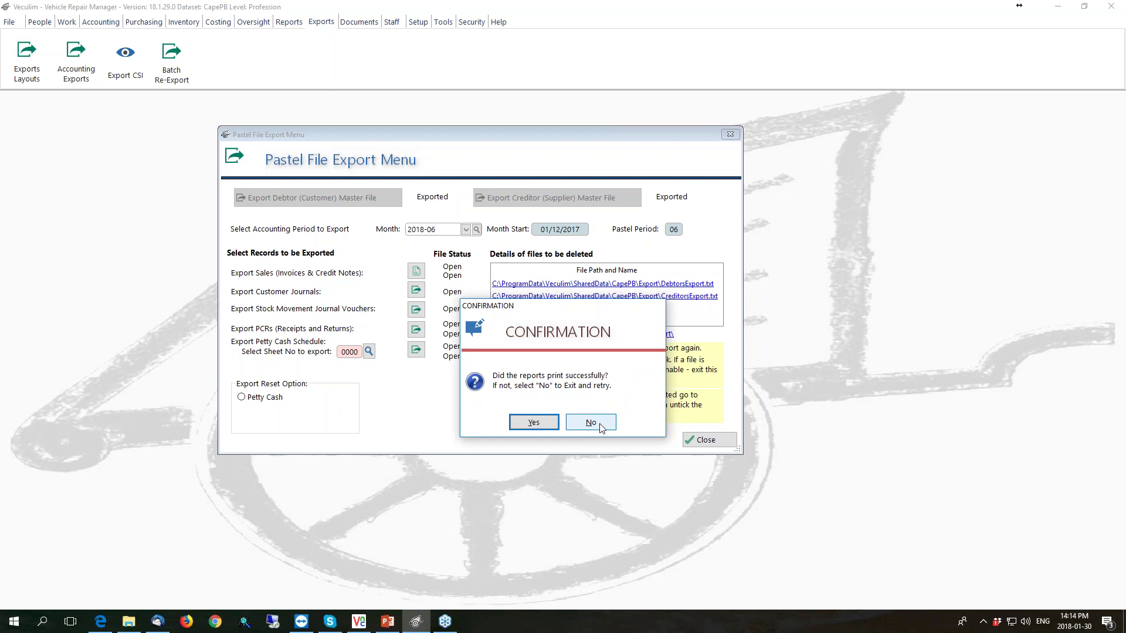
left_click(536, 425)
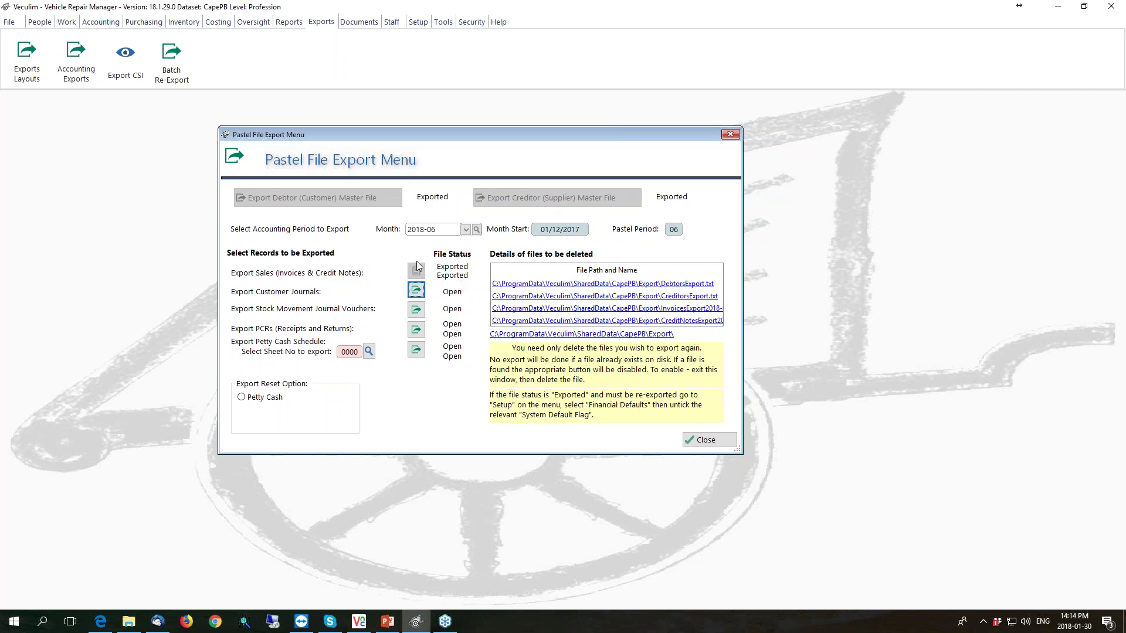
- Try to export the customer journals for period 2018-06
left_click(417, 292)
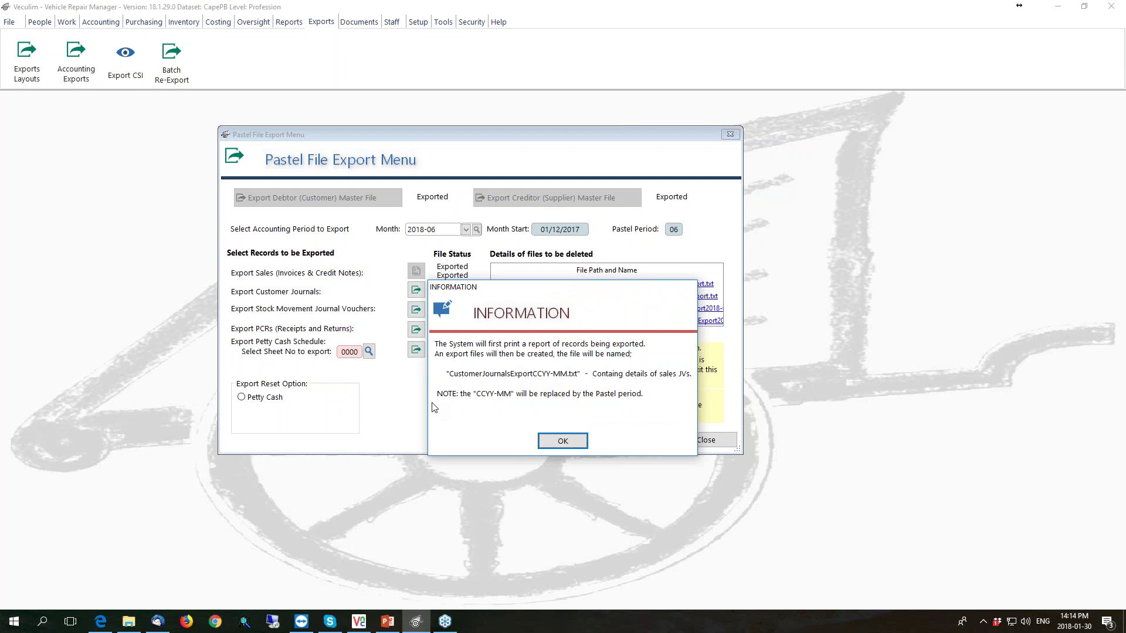
left_click(546, 441)
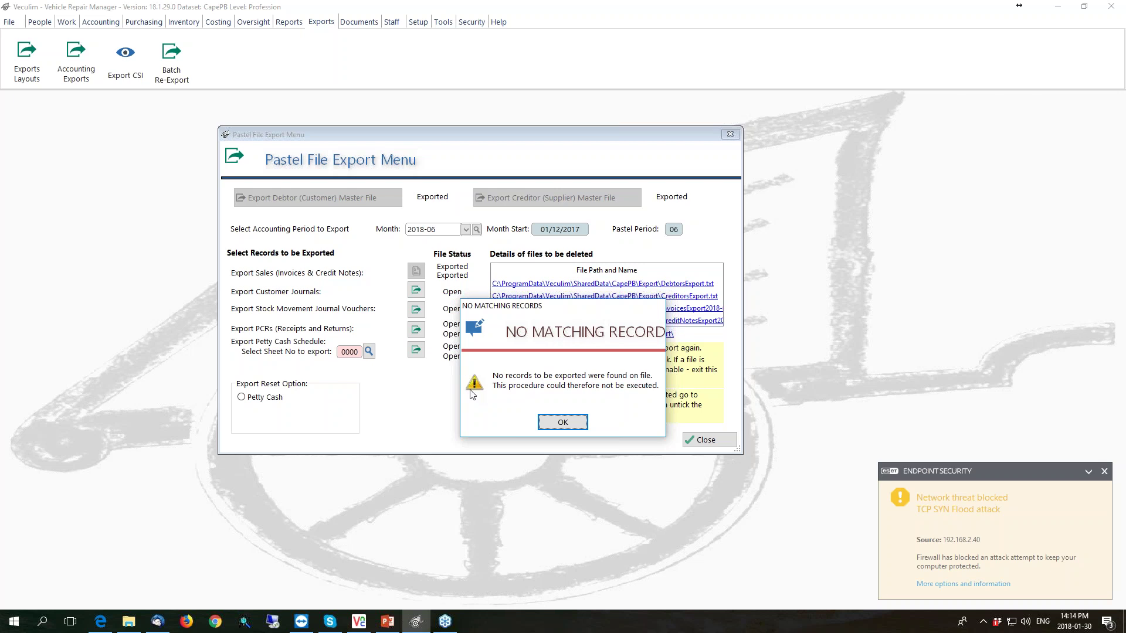
left_click(1105, 471)
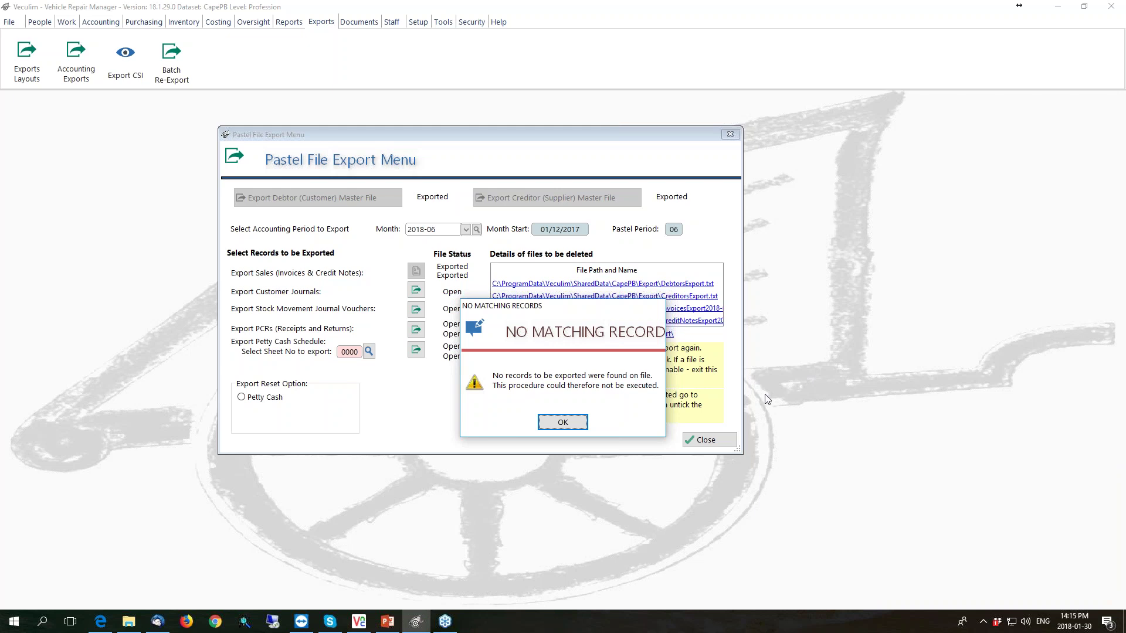
left_click(546, 423)
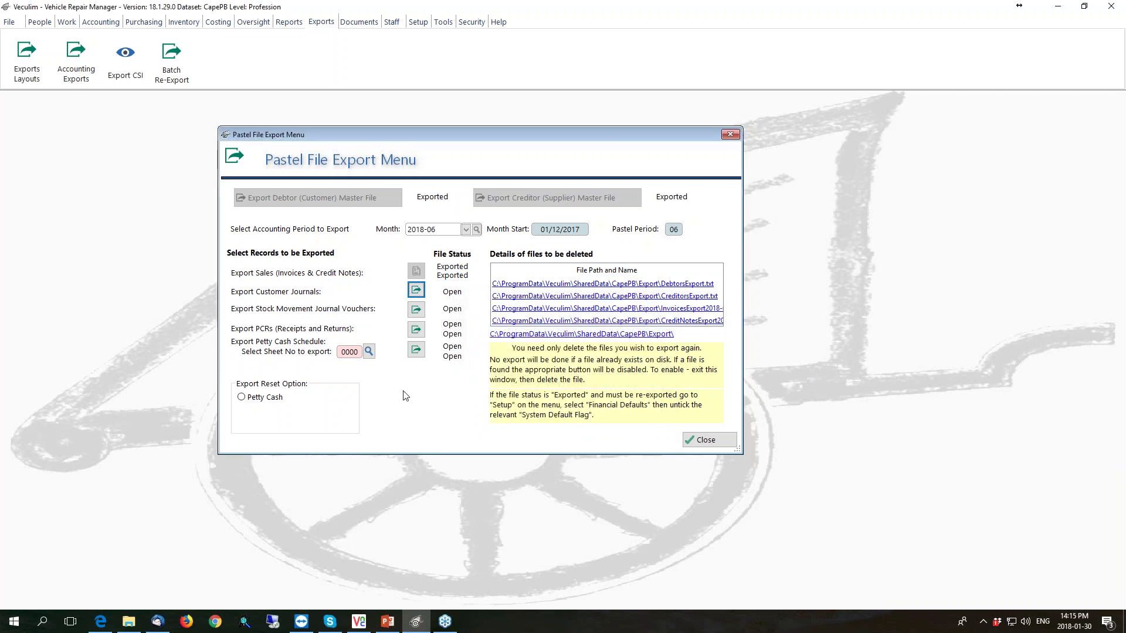
- Try to export all stock movement journal vouchers for period 2018-06
left_click(418, 310)
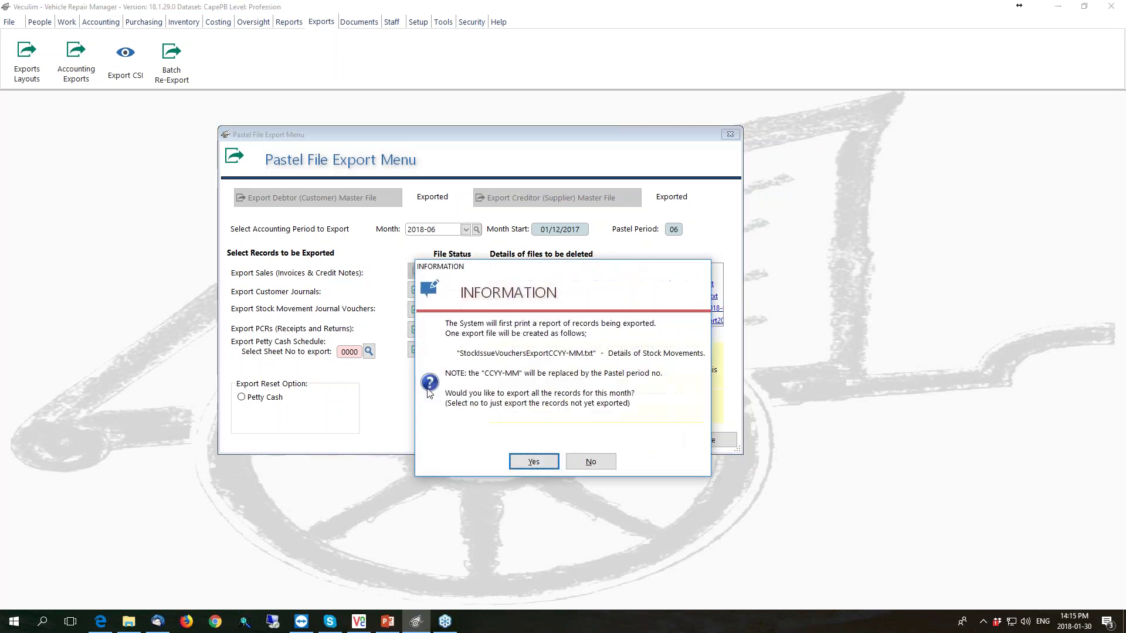
left_click(532, 462)
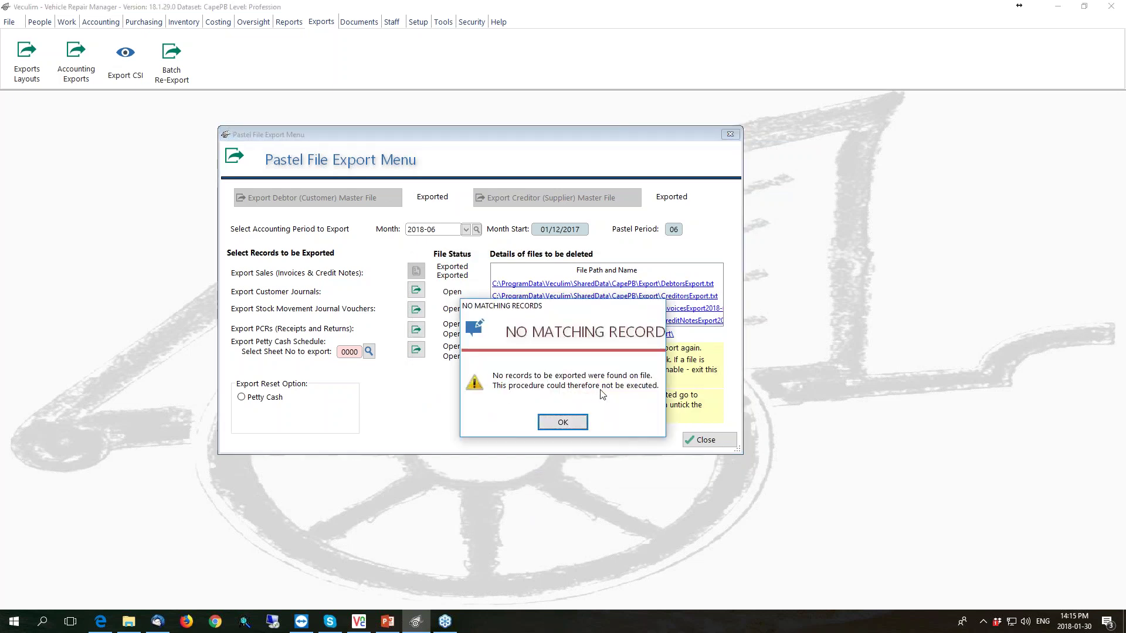
left_click(569, 423)
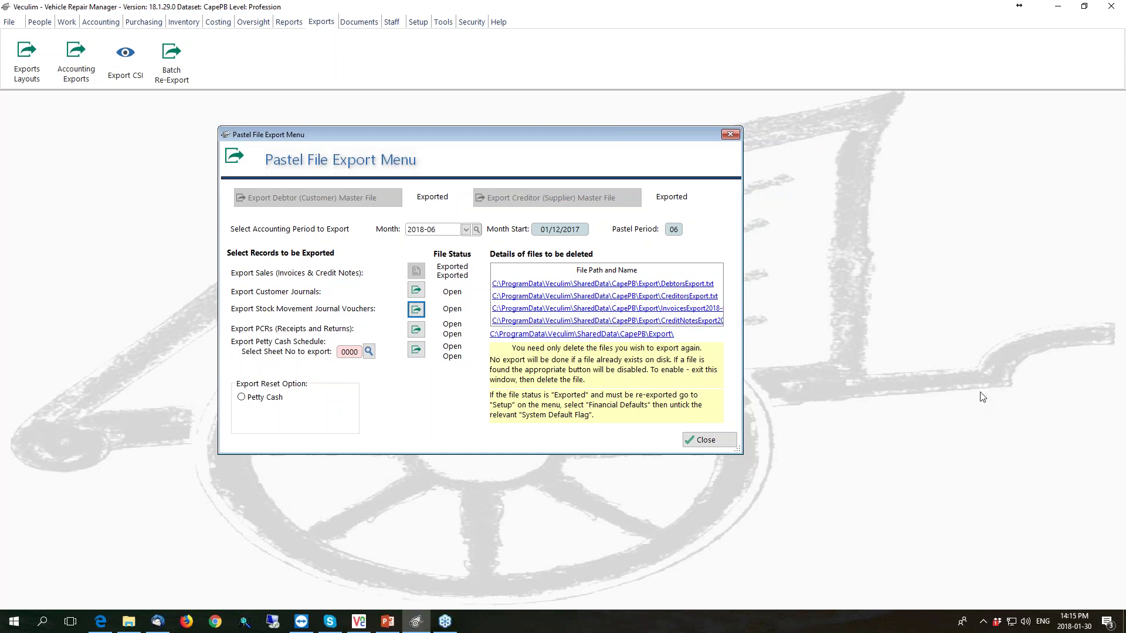
- Export the PCR receipts and returns, confirming the PCR Post Export File Report as printed and reviewing the RFC details listing
left_click(419, 332)
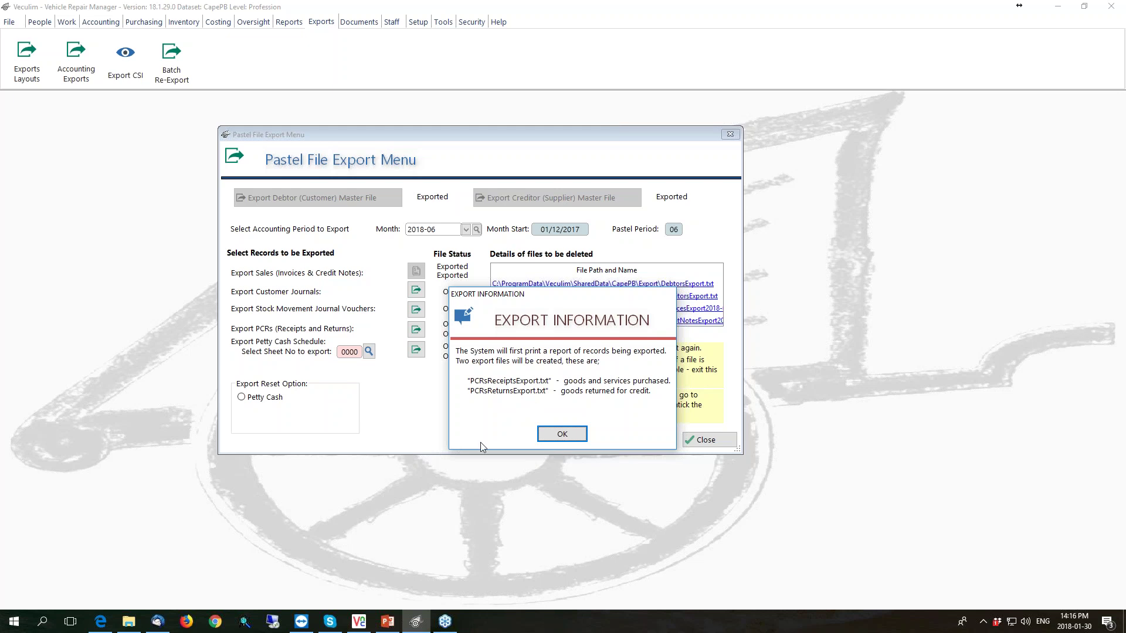
left_click(563, 435)
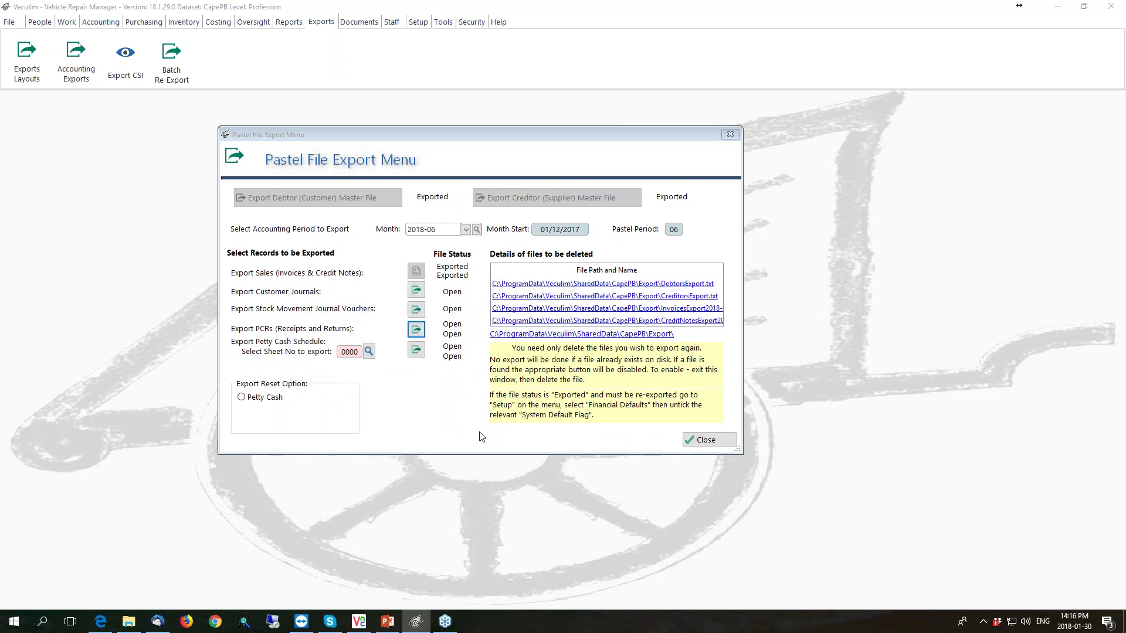
left_click(159, 169)
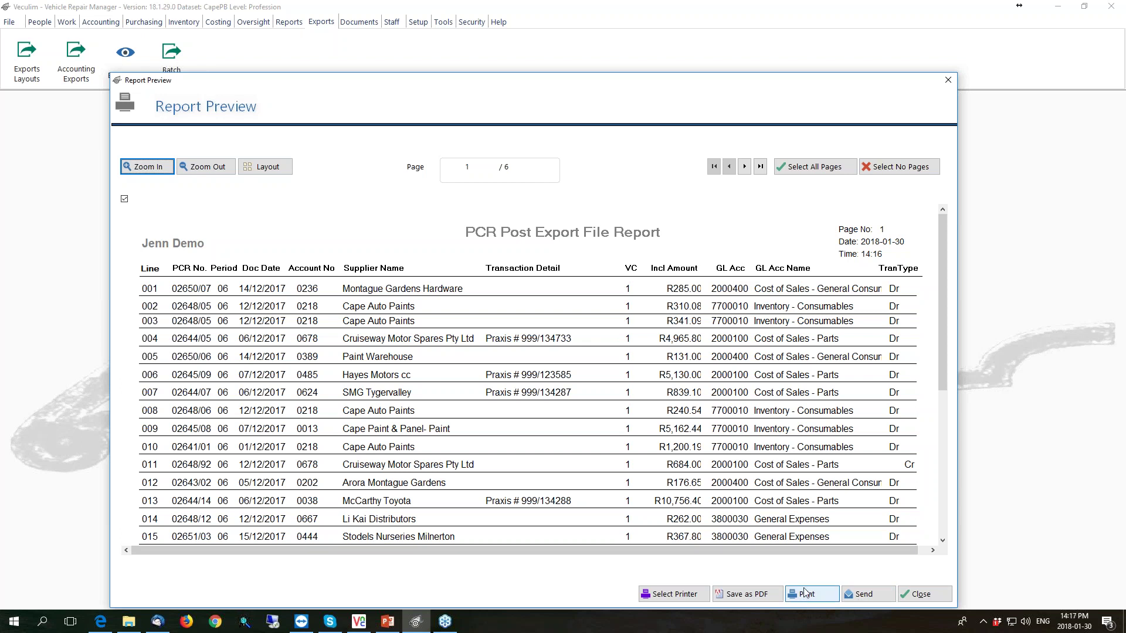
left_click(907, 599)
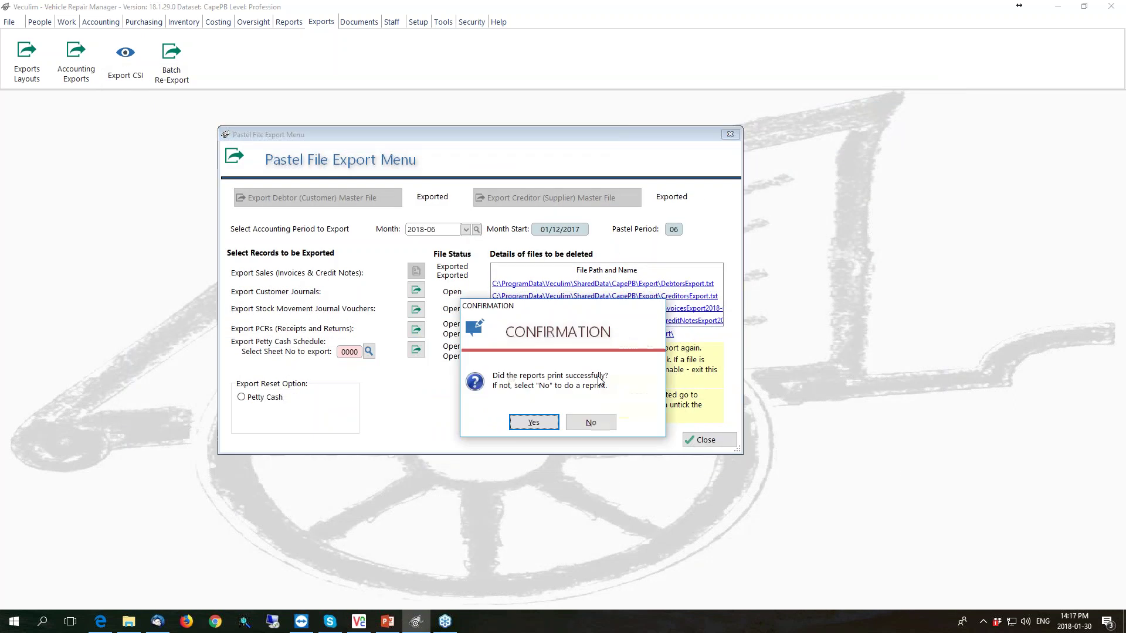
left_click(537, 422)
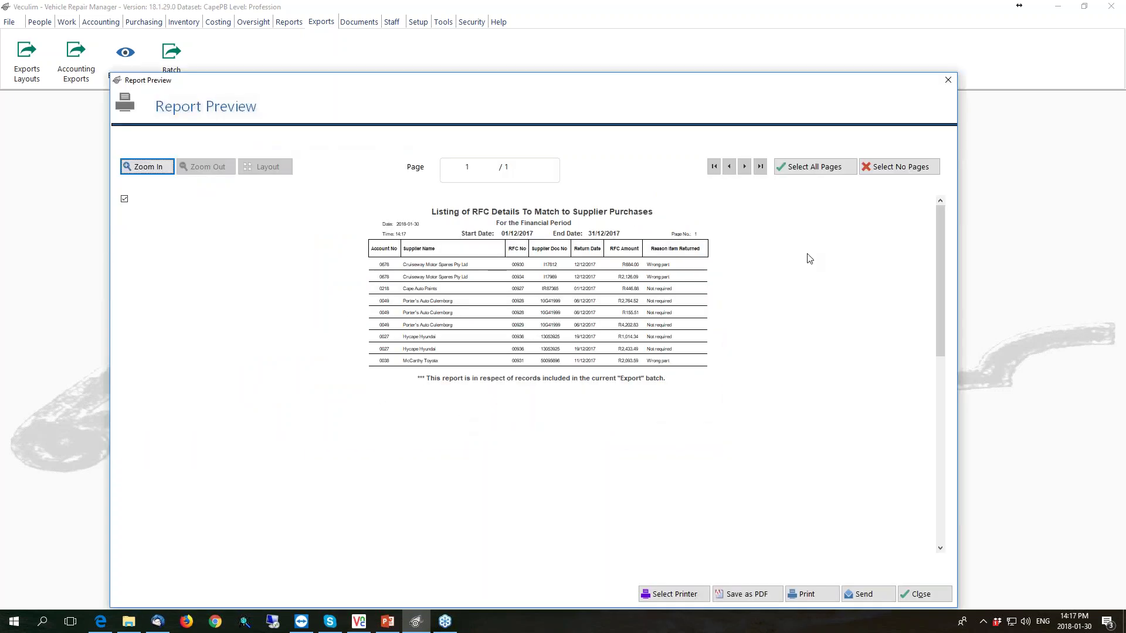
left_click(164, 170)
scroll(503, 480, "down", 3)
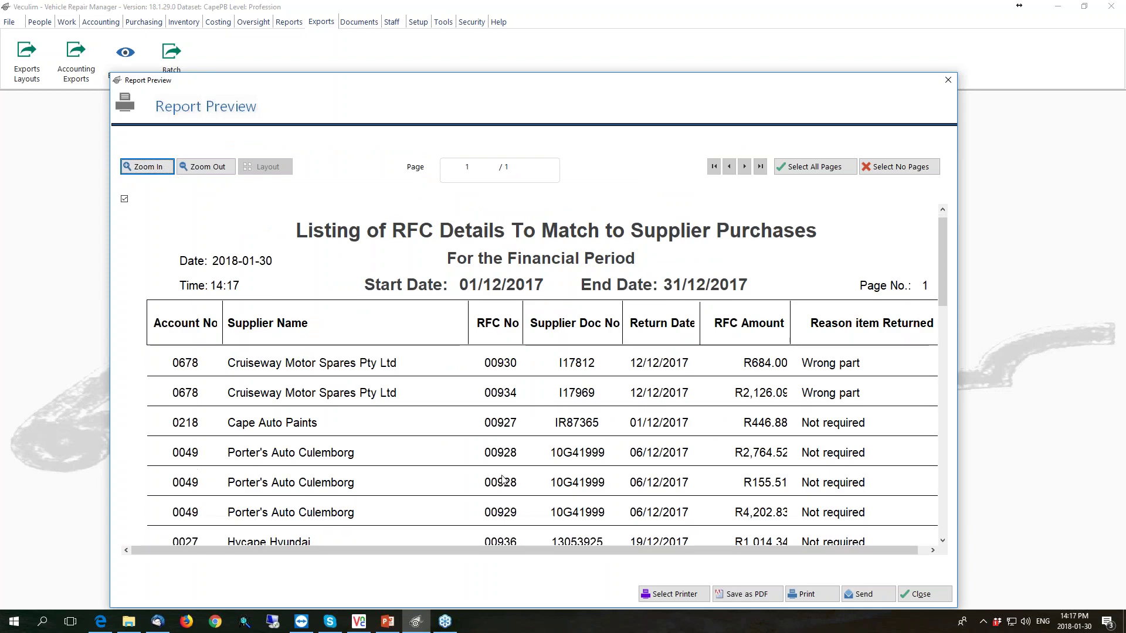
scroll(503, 479, "down", 1)
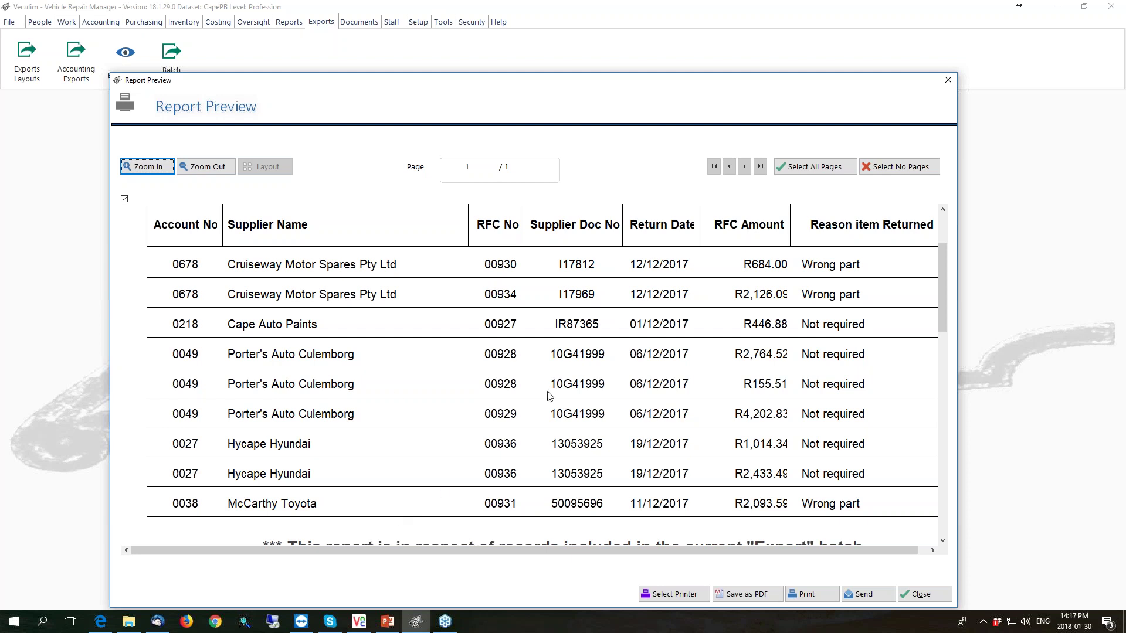
left_click(920, 594)
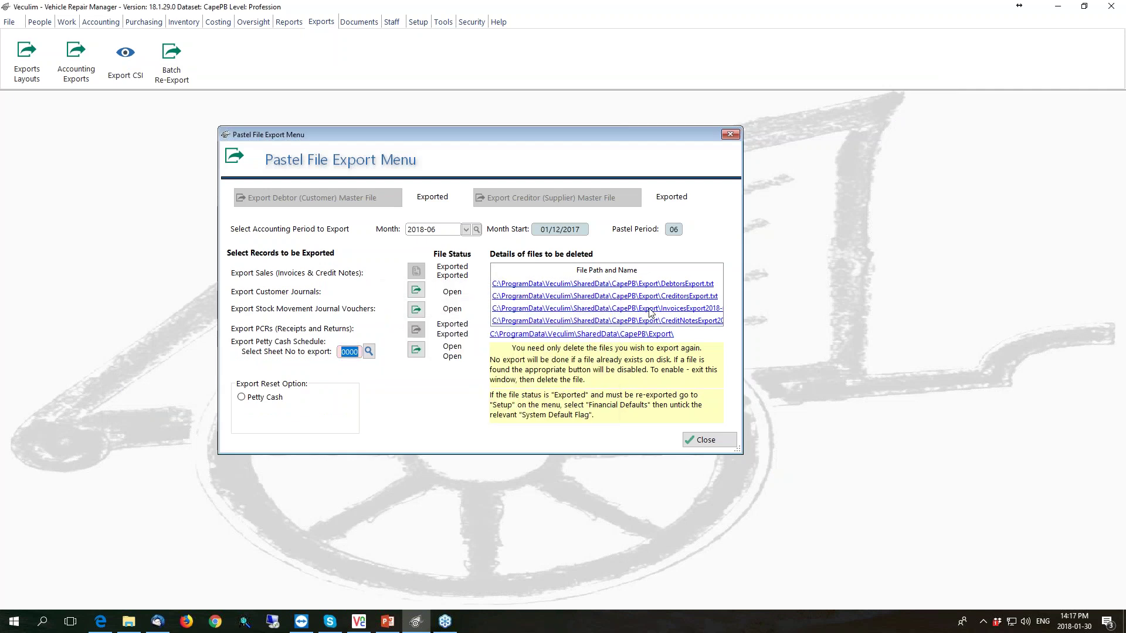
- Check the created export files in the export file list and in the CapePB Export folder
scroll(655, 313, "down", 1)
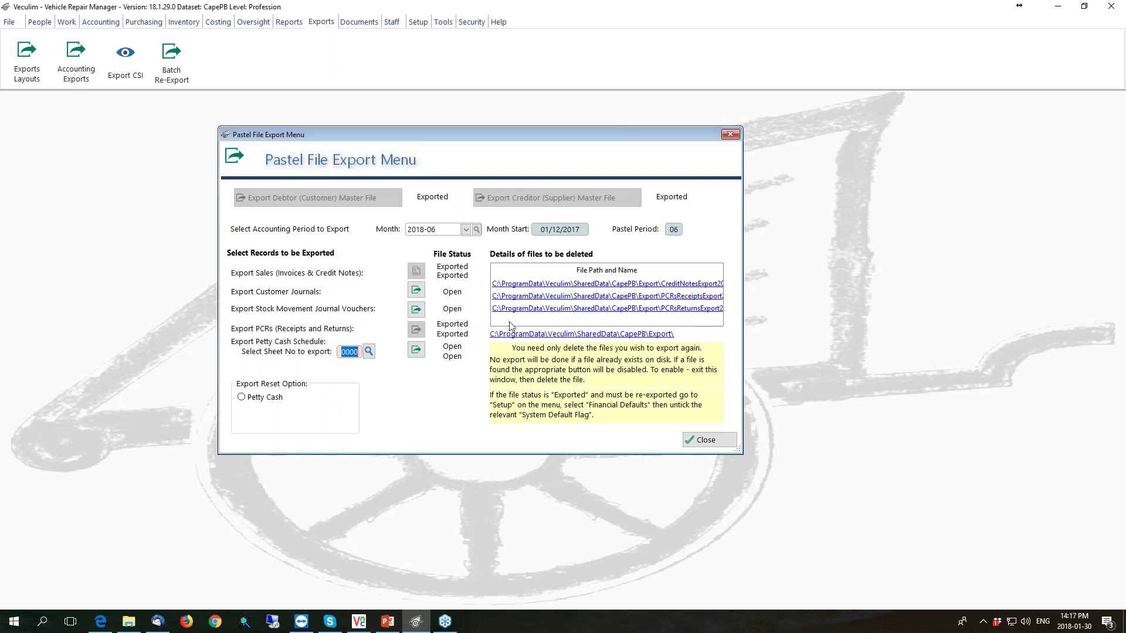
left_click(612, 334)
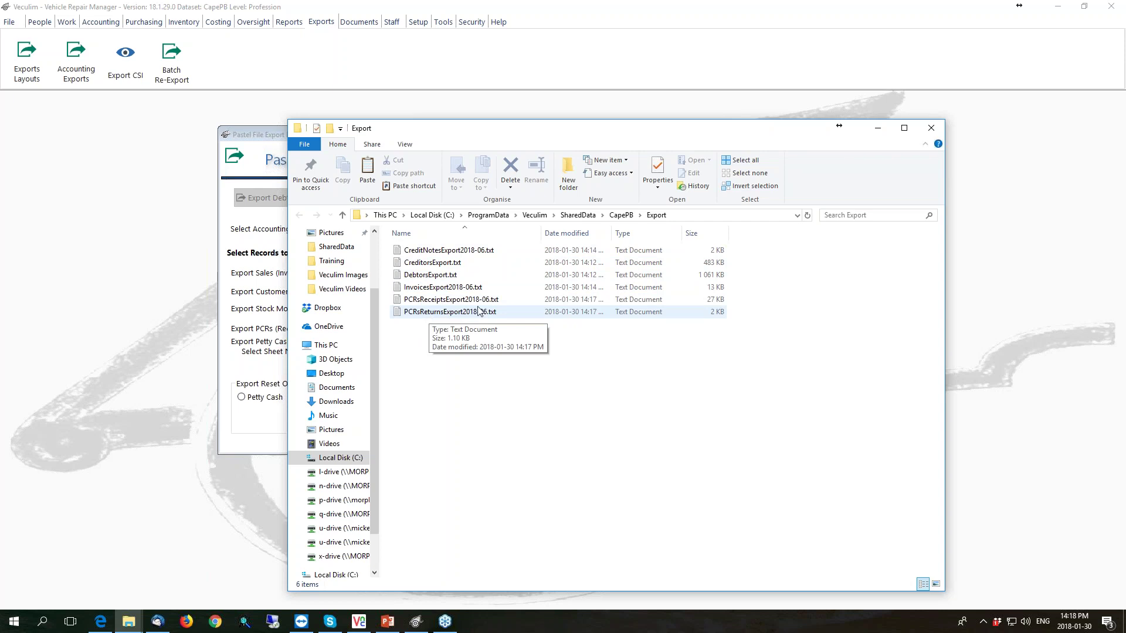
left_click(878, 128)
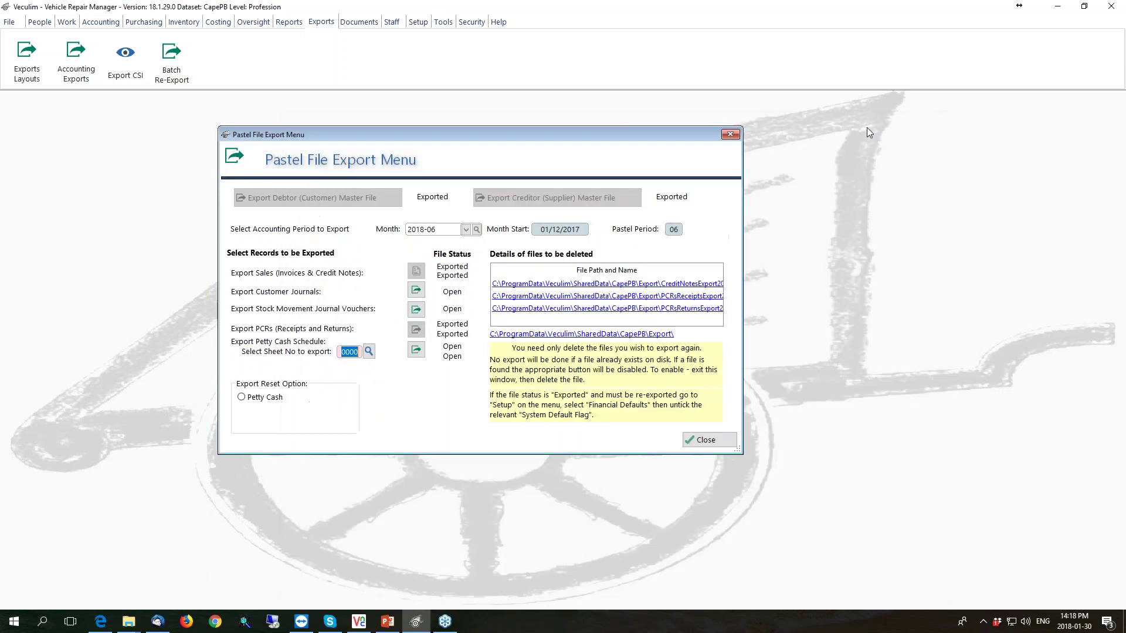
- Switch to Pastel in the VNC Viewer session and choose Import Customer Accounts as the export/import function
left_click(1063, 8)
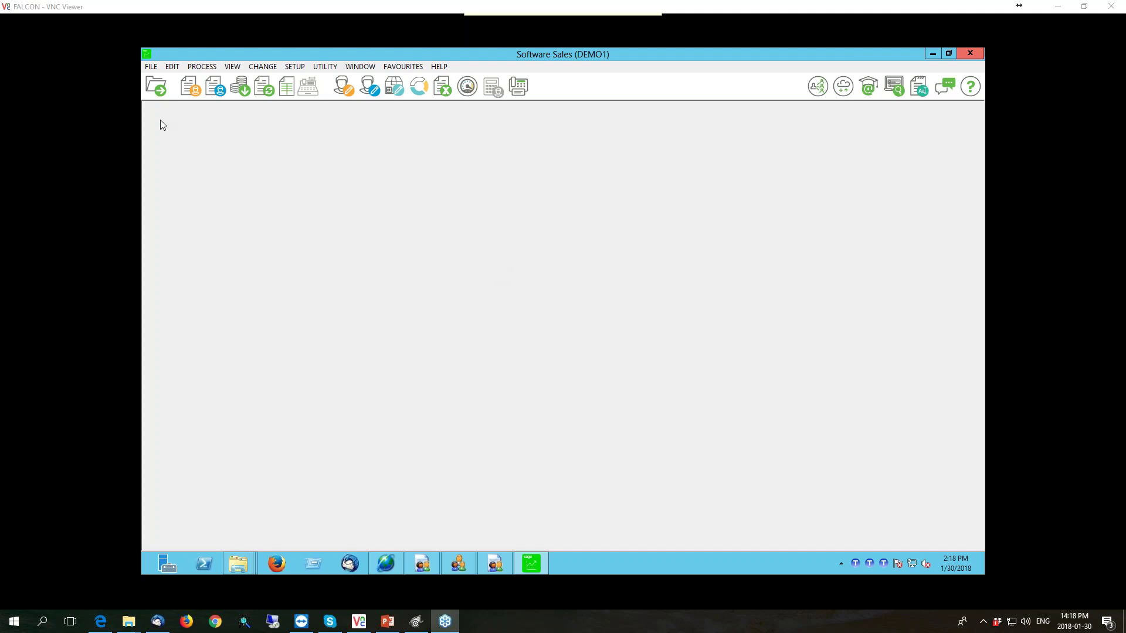
left_click(151, 68)
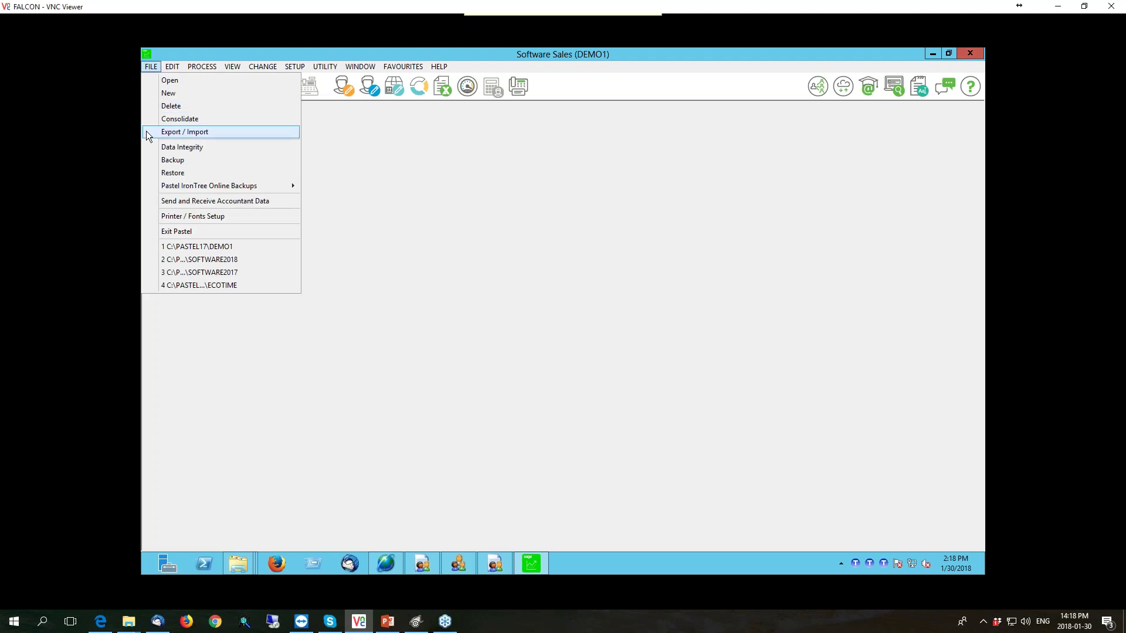
left_click(210, 131)
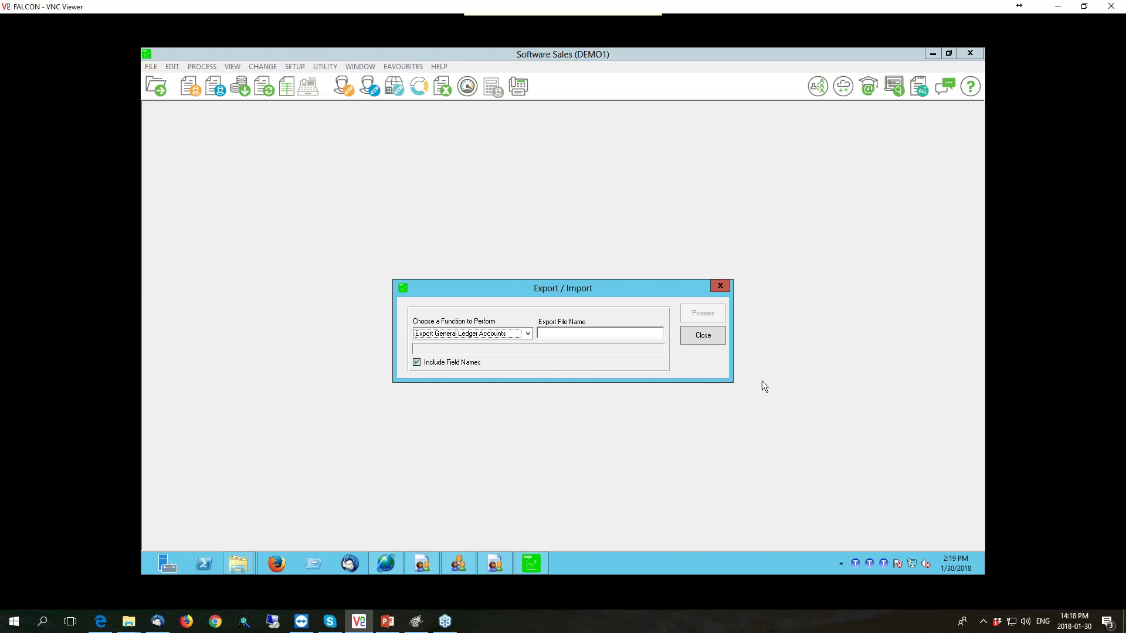
left_click(526, 335)
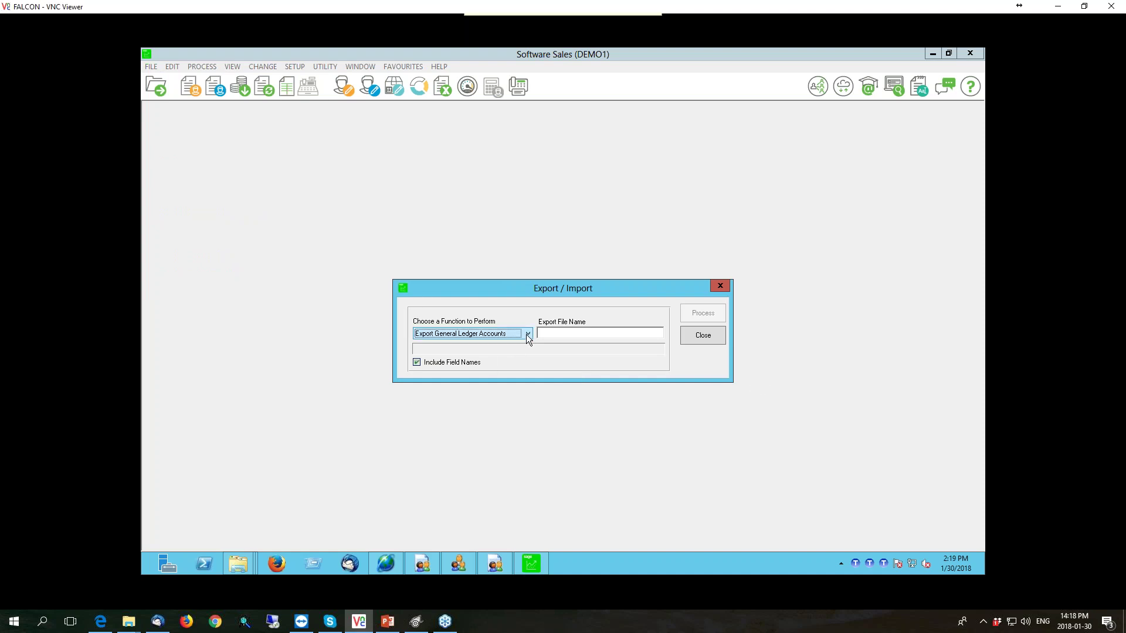
left_click(521, 333)
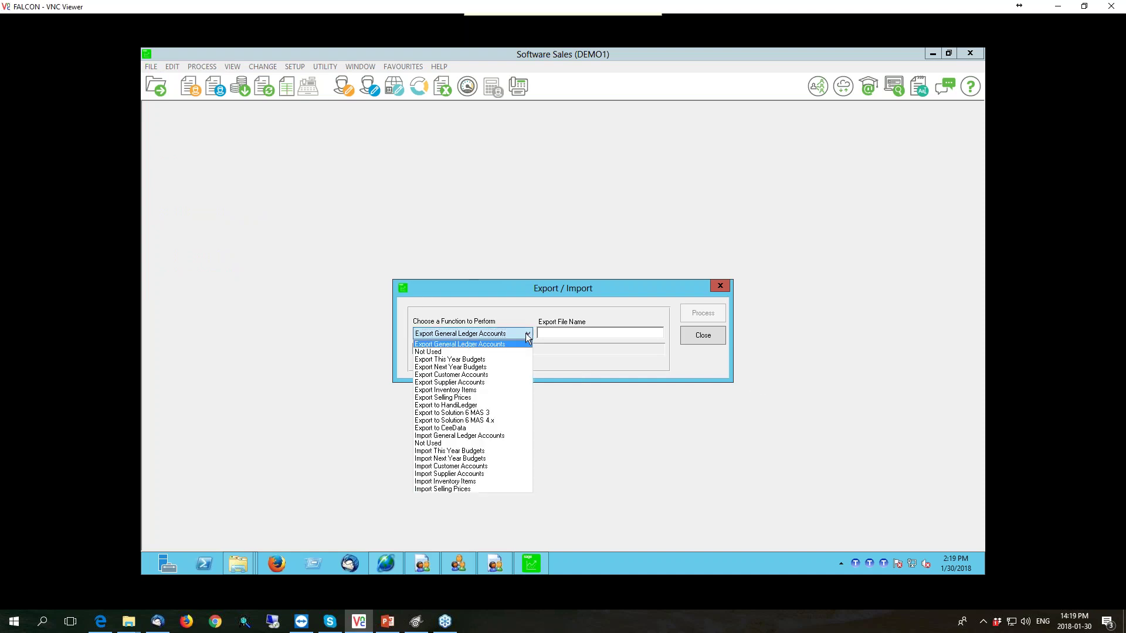
left_click(490, 465)
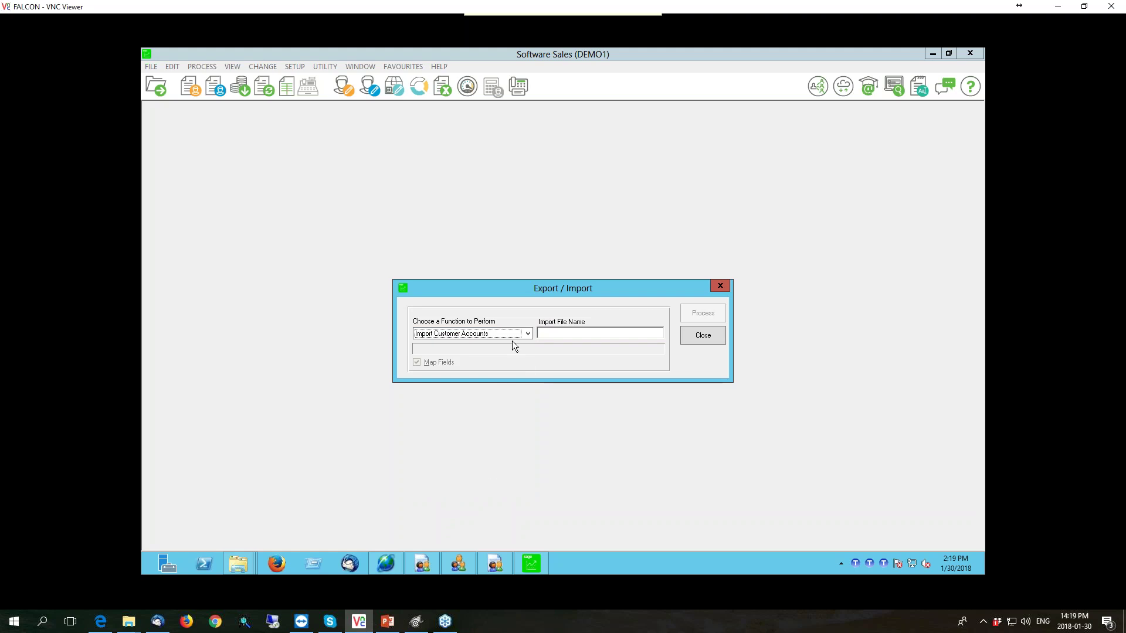
- Import the customer accounts from the DebtorsExport file in the Veculim exports folder with Map Fields turned off
left_click(647, 331)
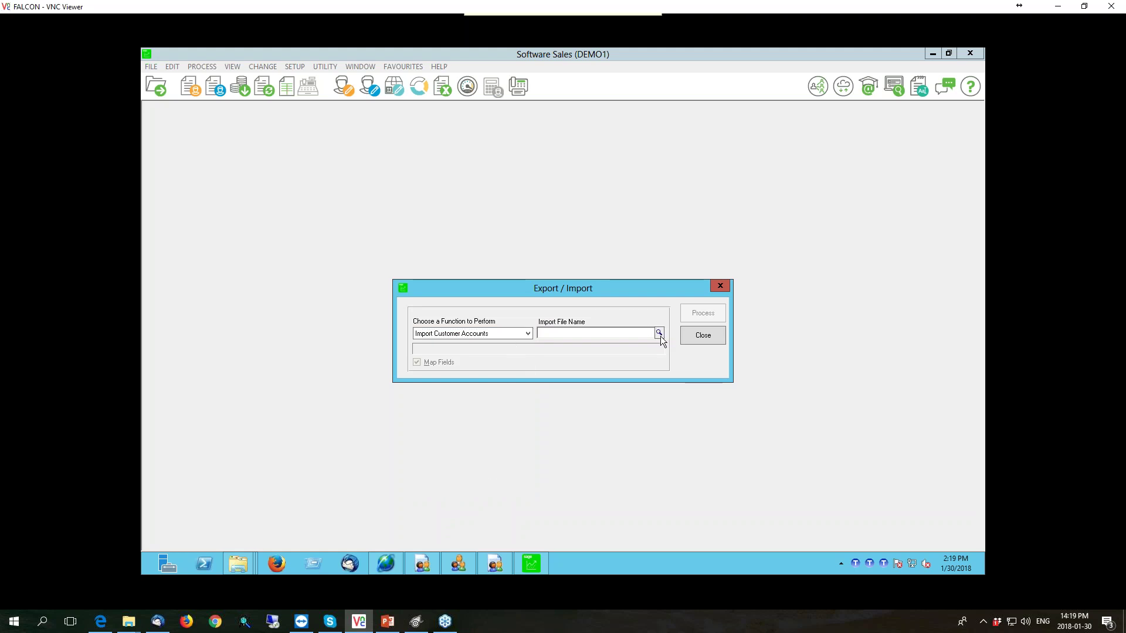
left_click(659, 333)
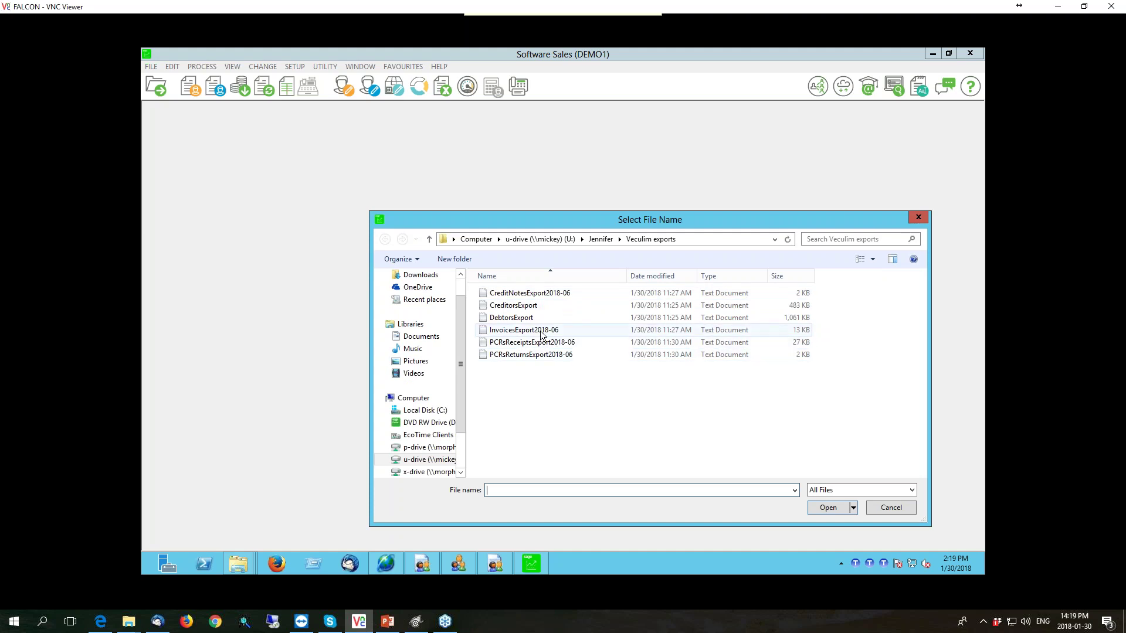
double_click(510, 318)
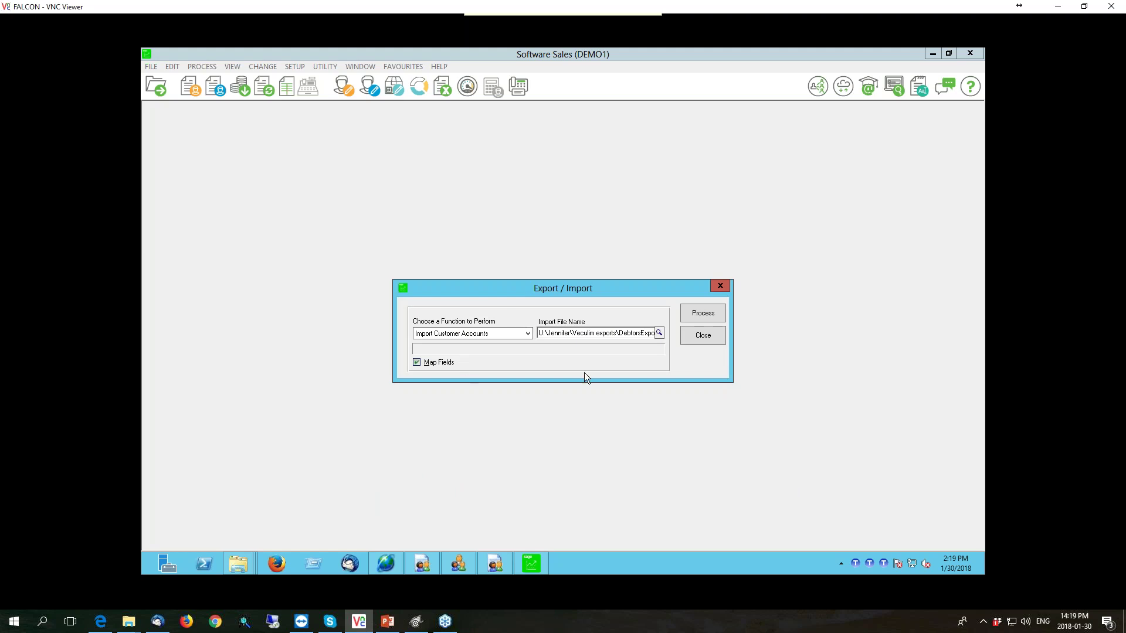
left_click(417, 362)
left_click(708, 314)
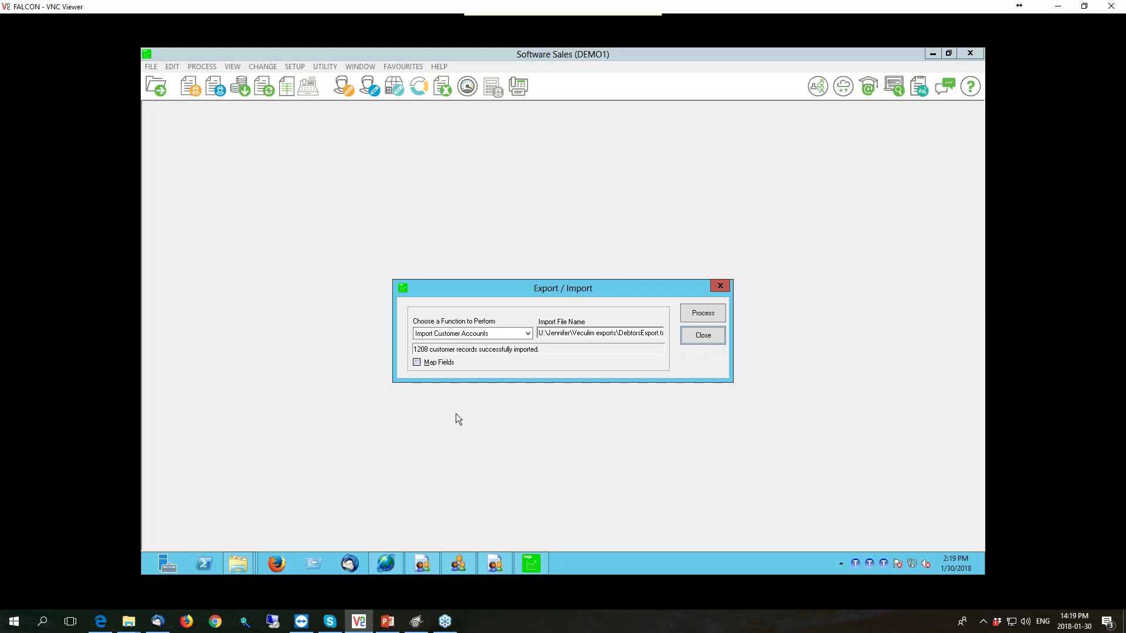
- Import the supplier accounts from the CreditorsExport file with Map Fields turned off, and close the import dialog
left_click(530, 332)
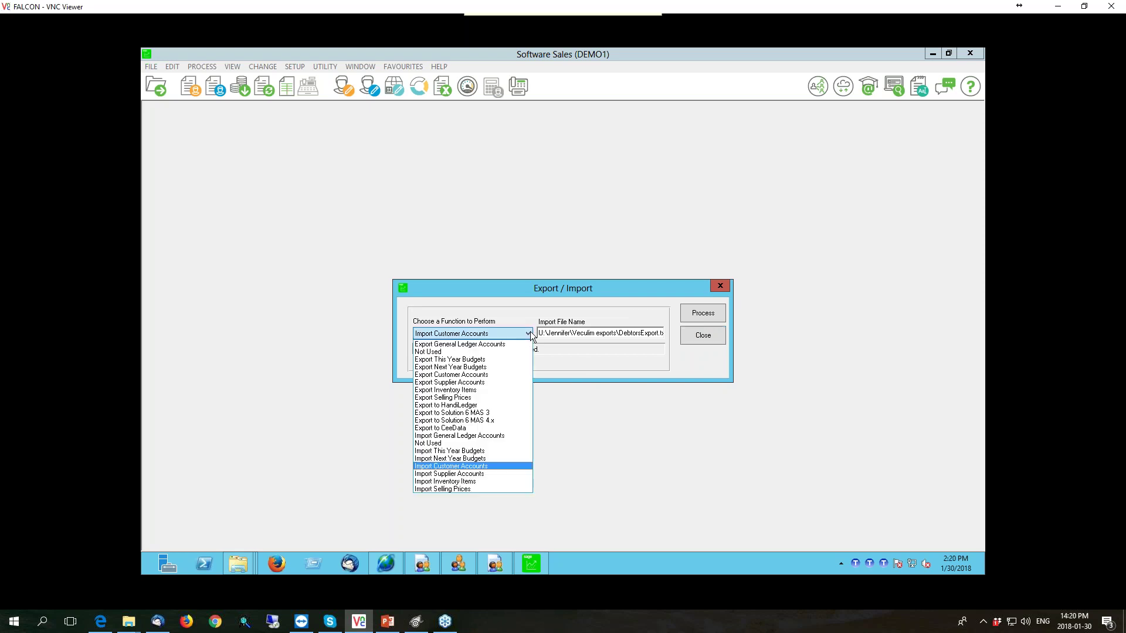
left_click(462, 473)
left_click(606, 333)
left_click(660, 333)
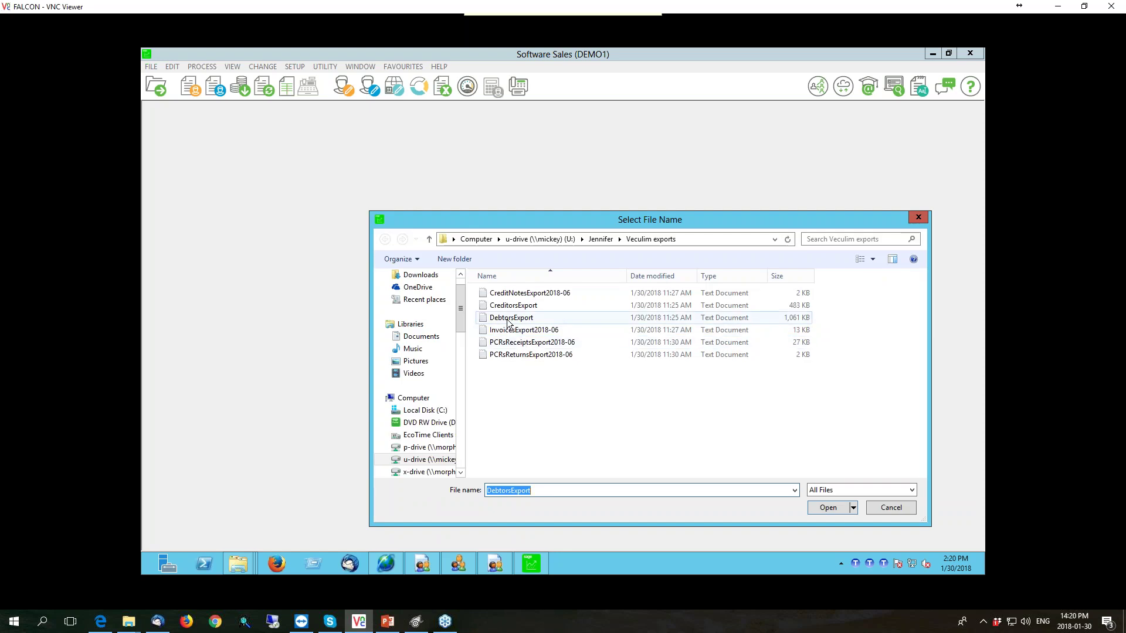
double_click(504, 306)
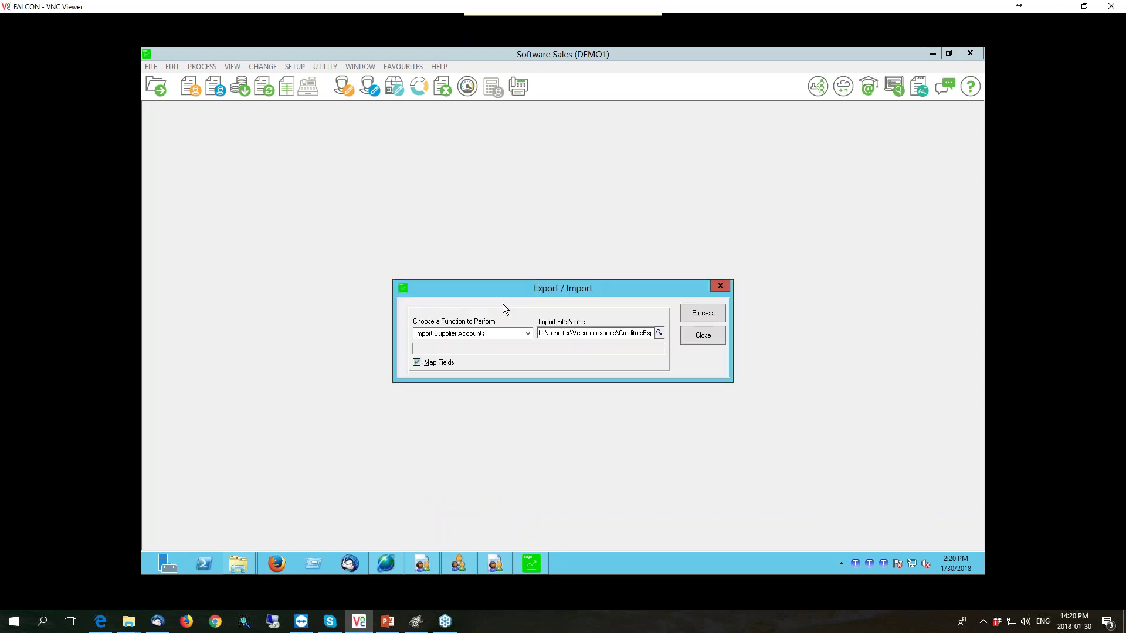
left_click(416, 362)
left_click(695, 314)
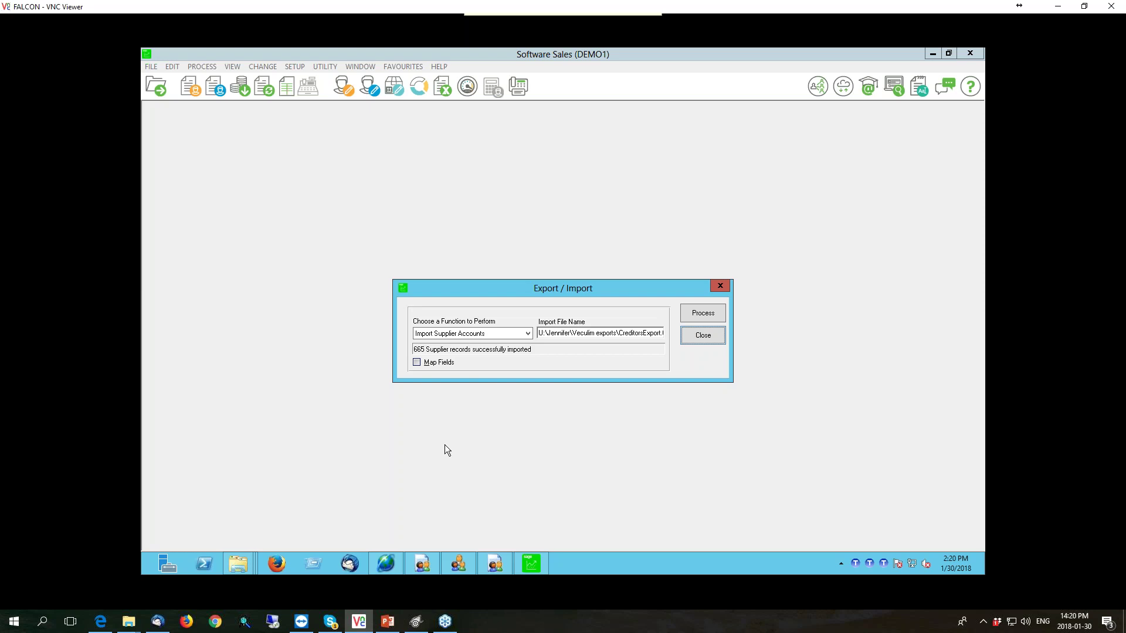
left_click(699, 340)
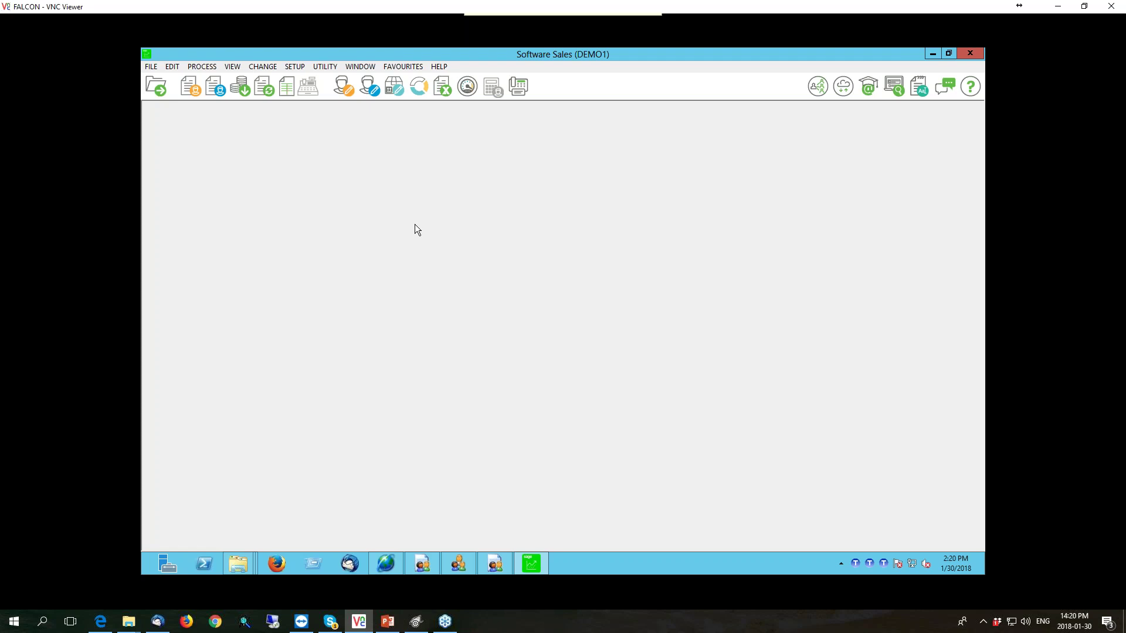
- Open journal processing with the customer entry type 10 - Sales
left_click(201, 66)
left_click(212, 81)
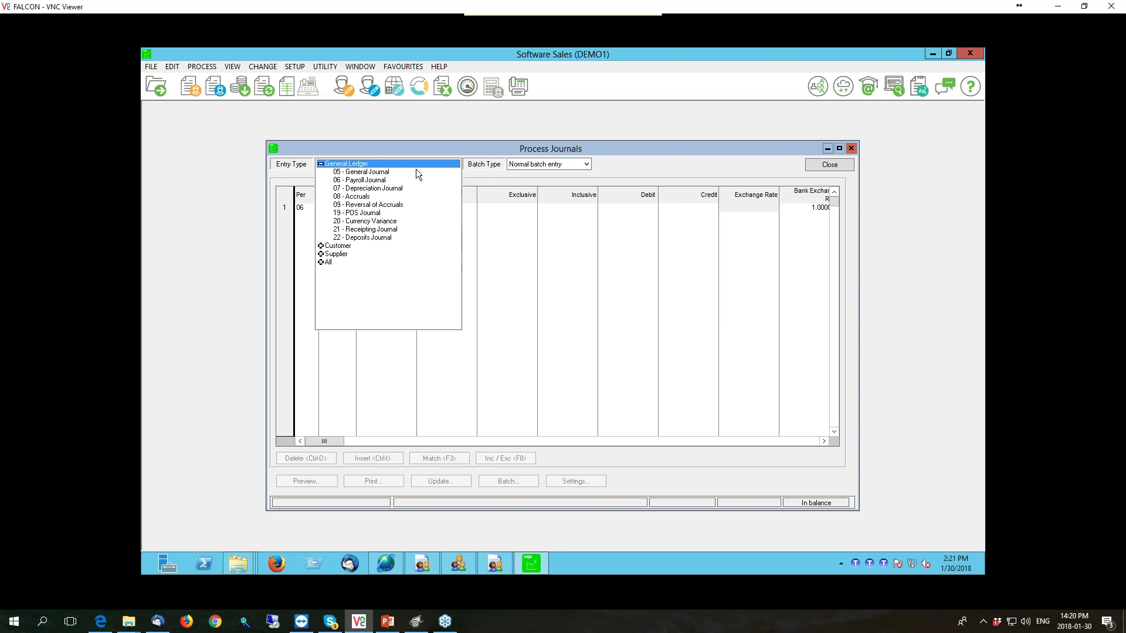
left_click(321, 246)
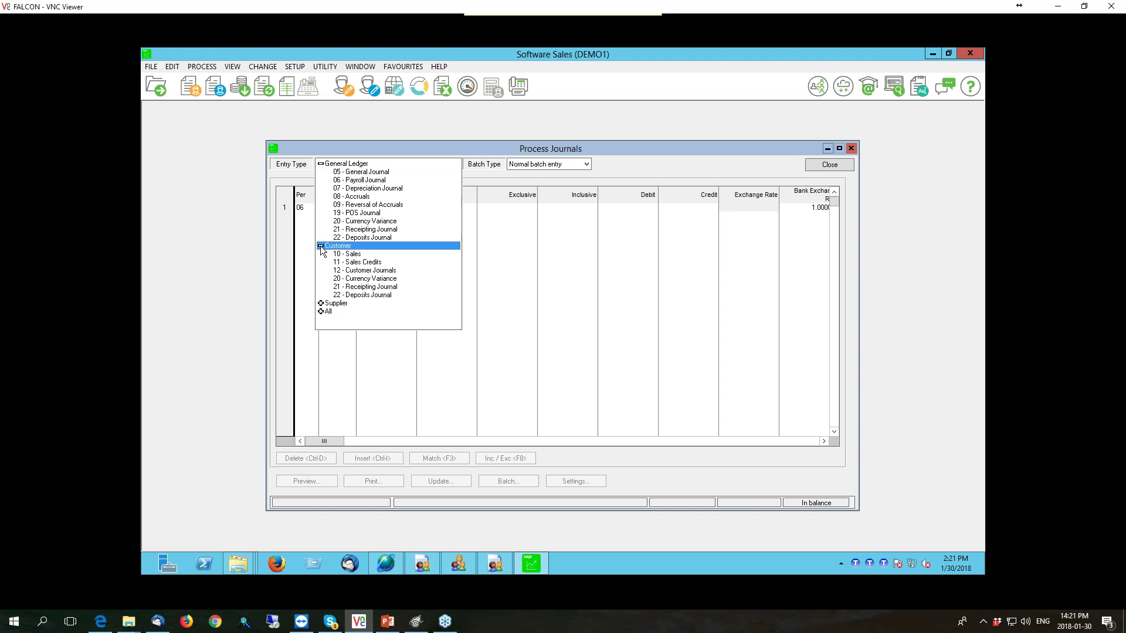
left_click(357, 255)
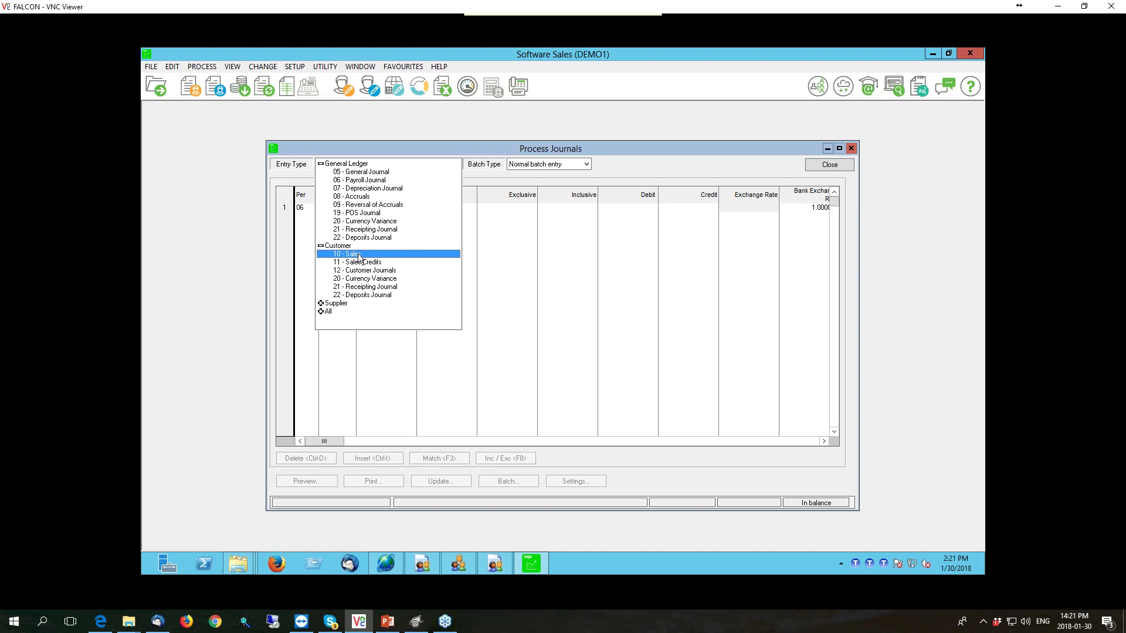
left_click(359, 254)
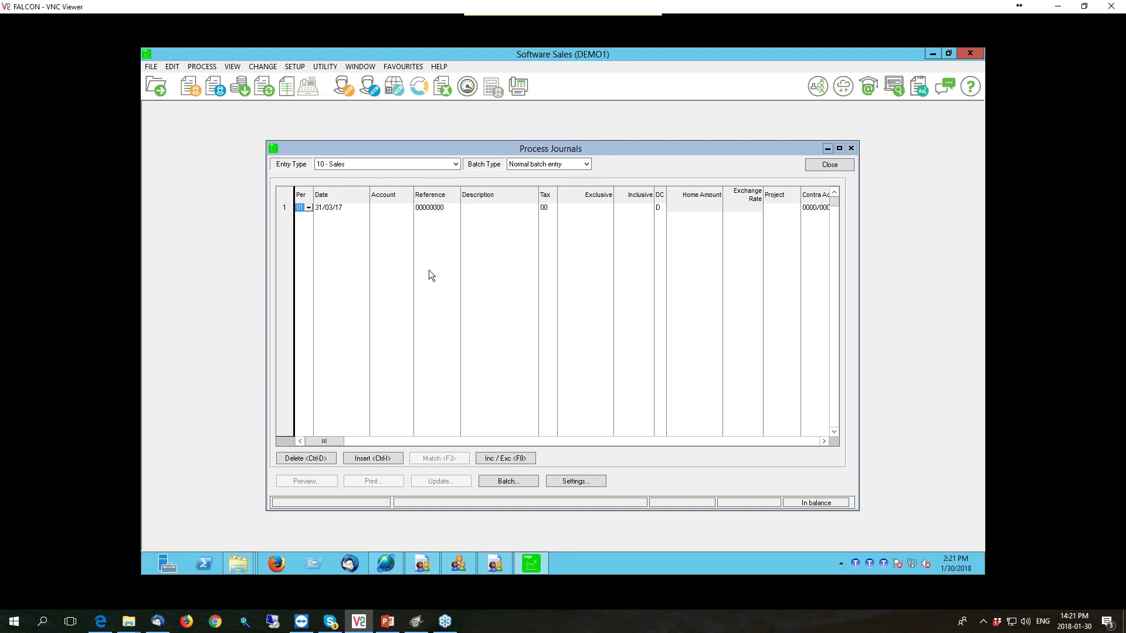
- Import the InvoicesExport2018-06 file into the Sales journal batch
left_click(499, 483)
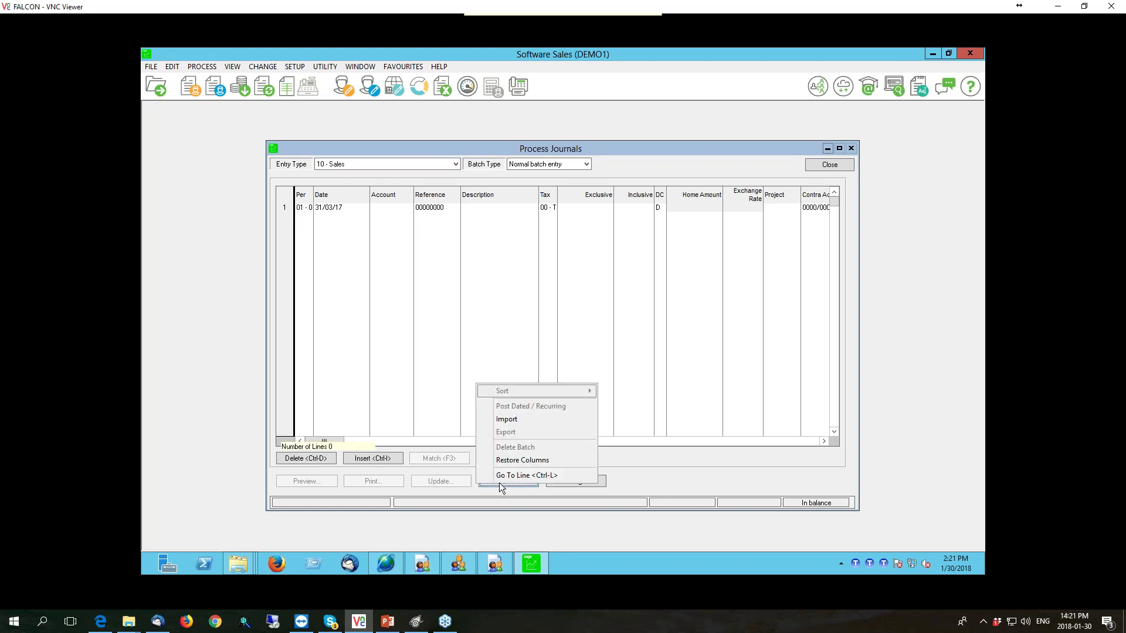
left_click(522, 419)
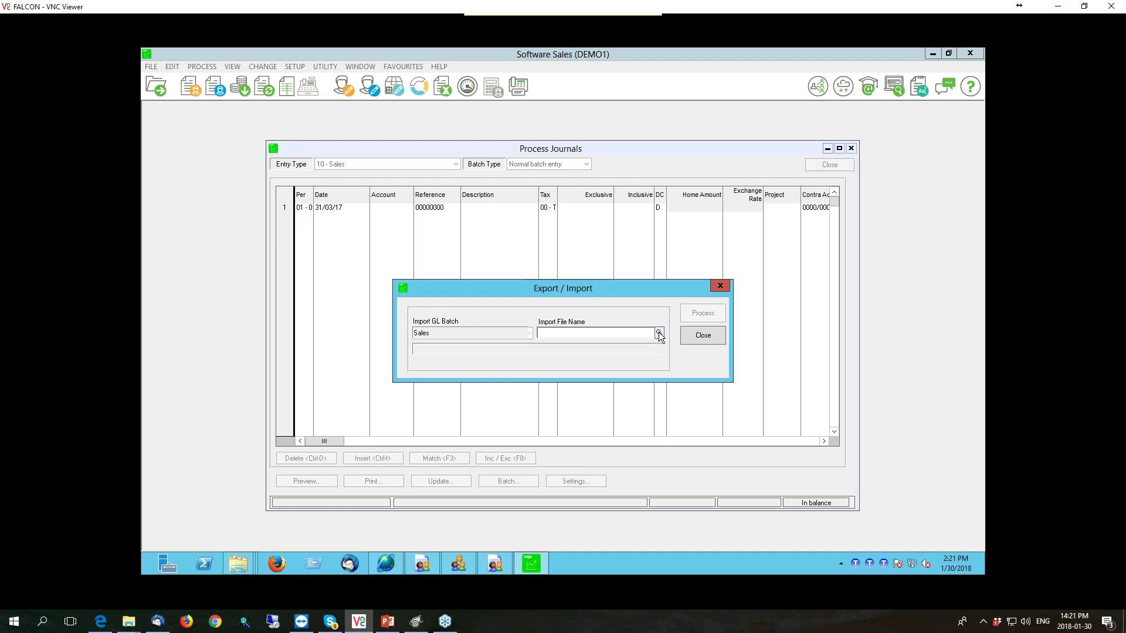
left_click(659, 333)
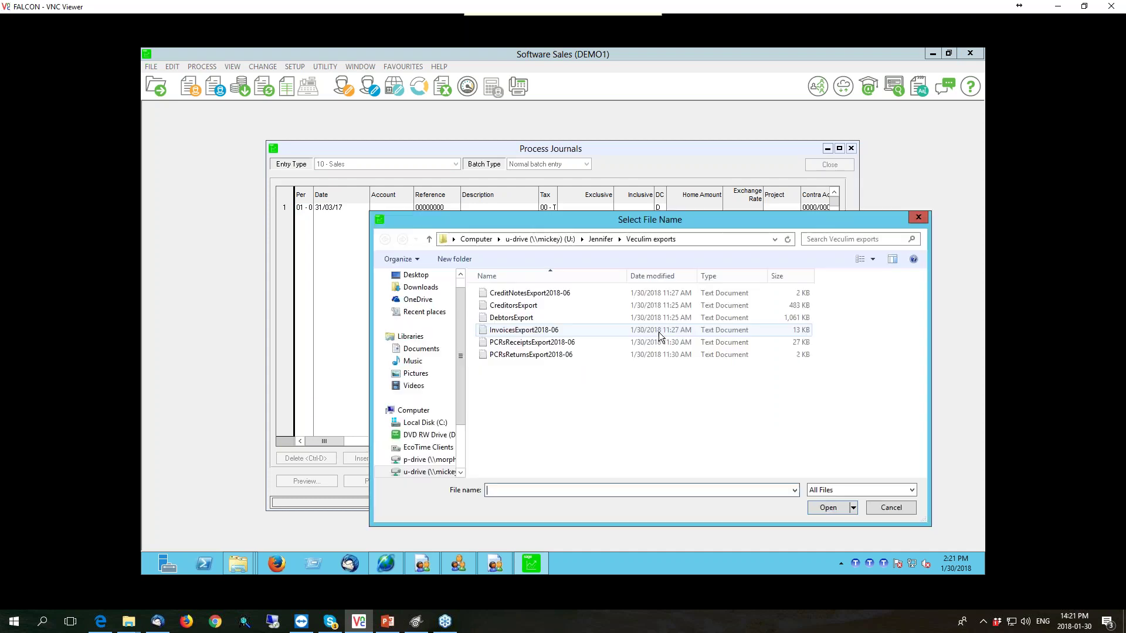
double_click(523, 332)
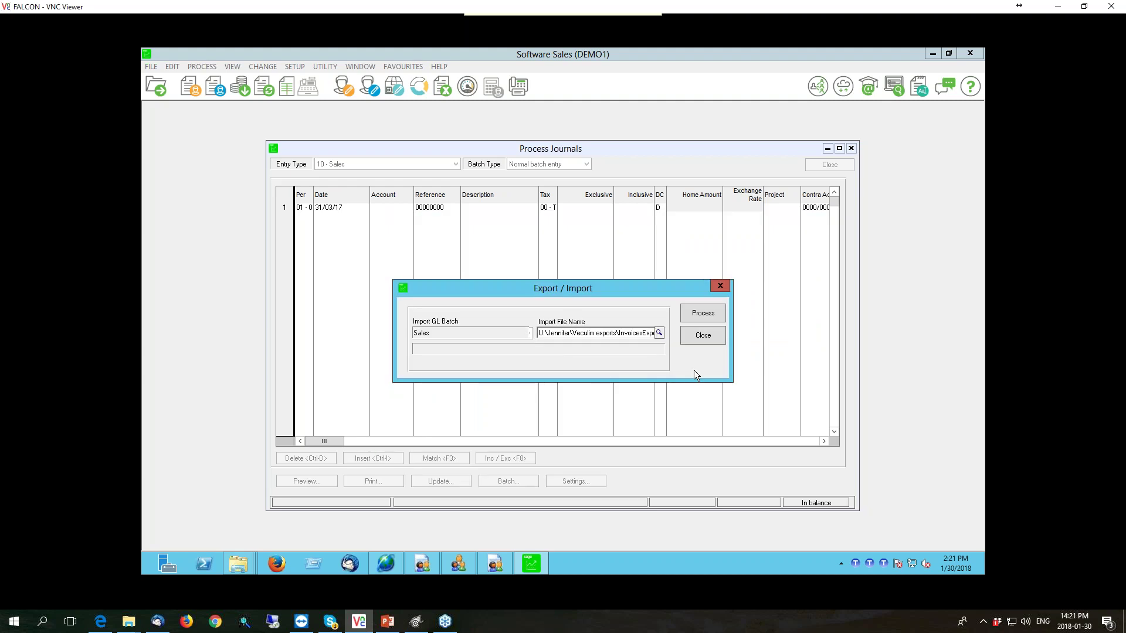
left_click(694, 315)
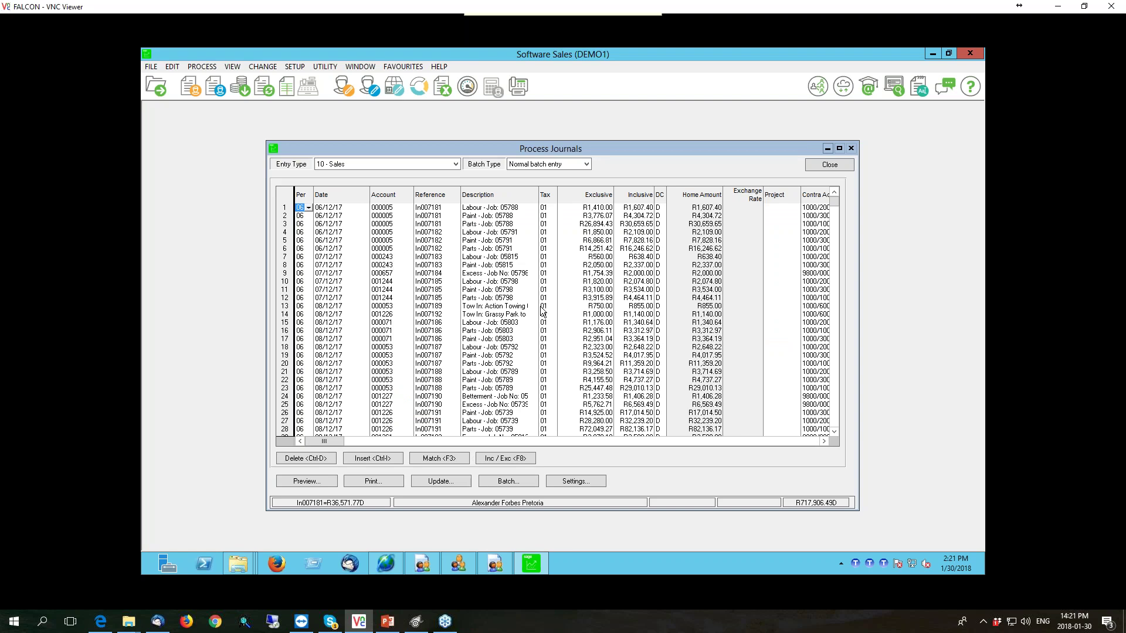
- Import the CreditNotesExport2018-06 file into the 11 - Sales Credits journal batch and view the batch update options
left_click(456, 165)
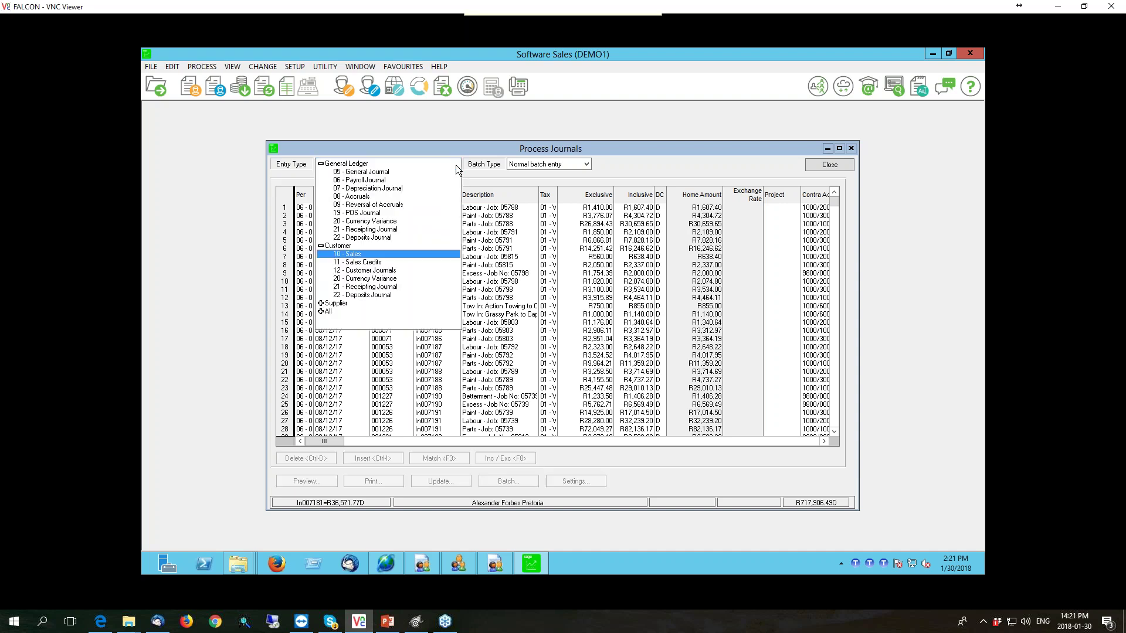
left_click(369, 262)
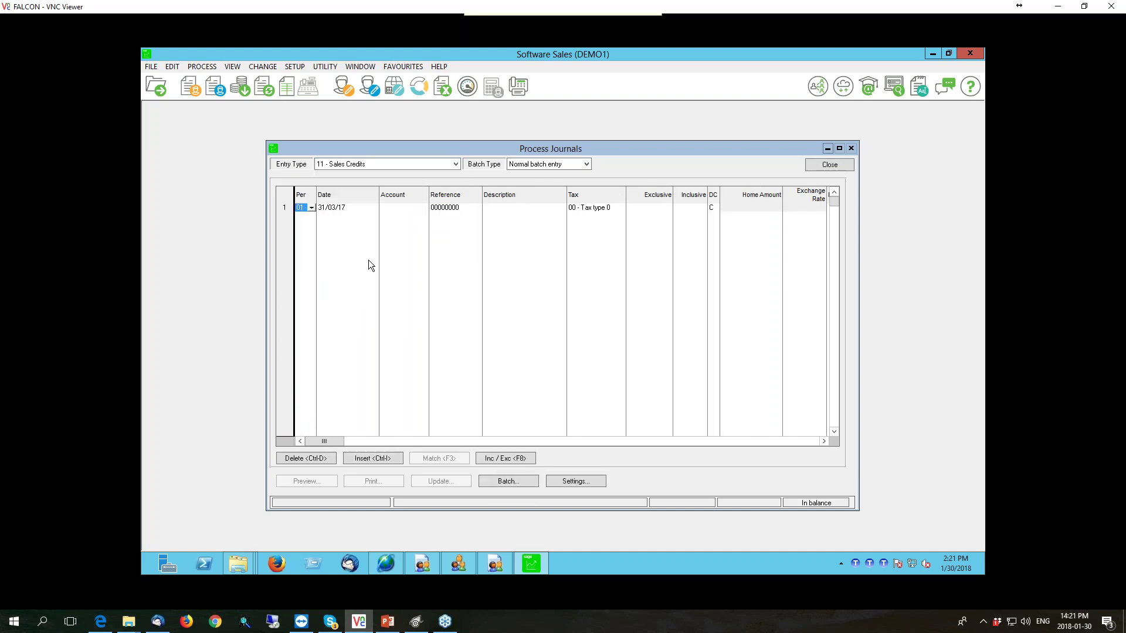
left_click(508, 481)
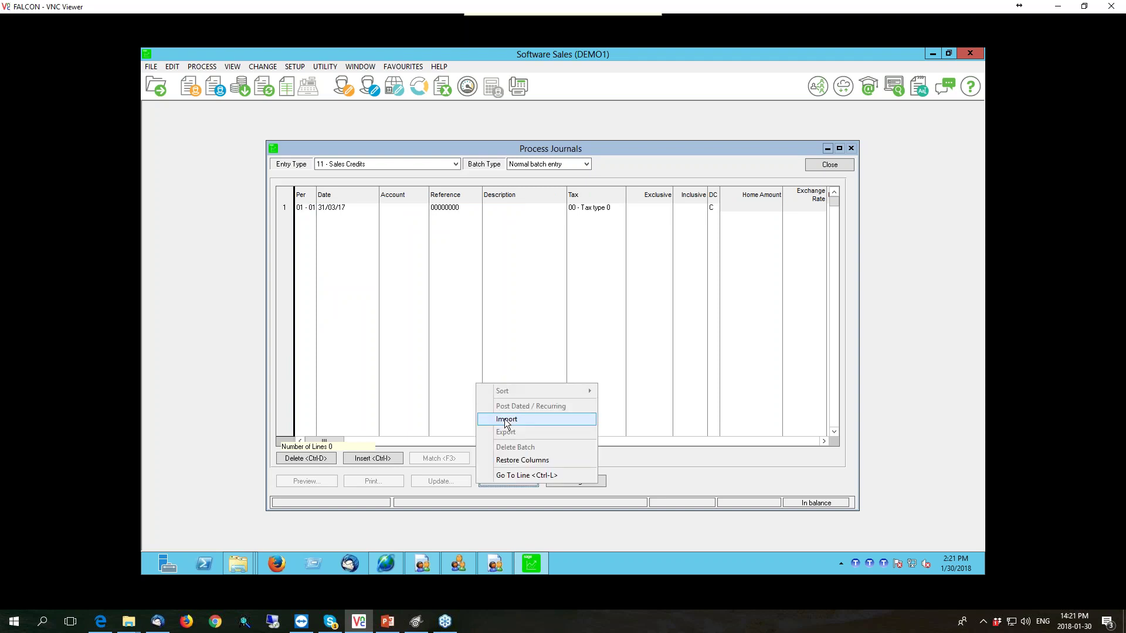
left_click(504, 419)
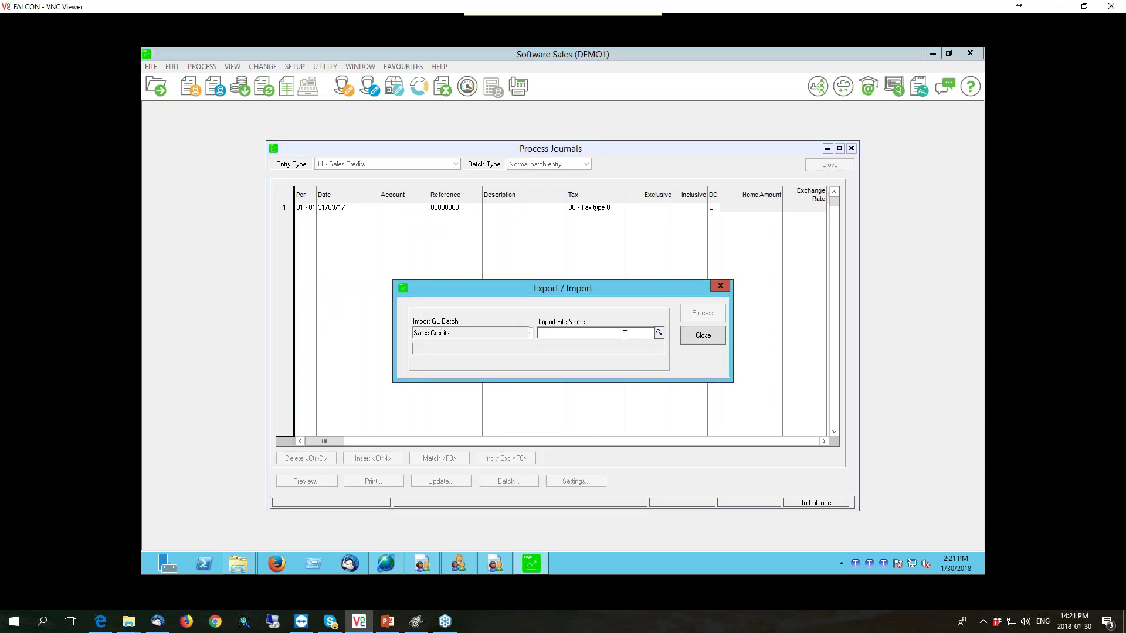
left_click(659, 333)
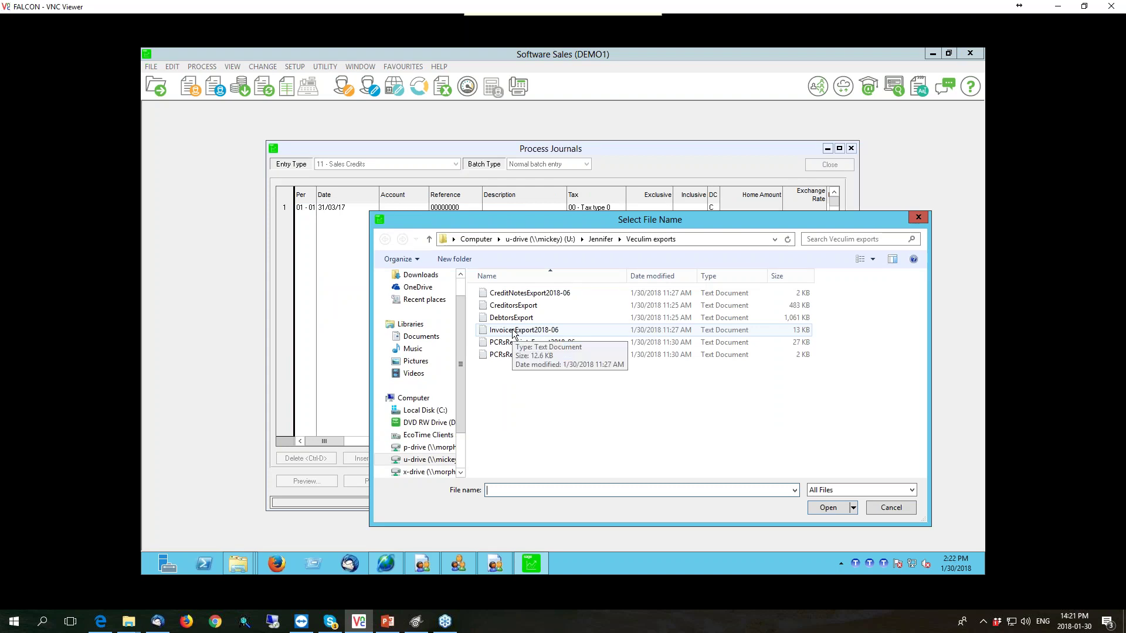
double_click(512, 293)
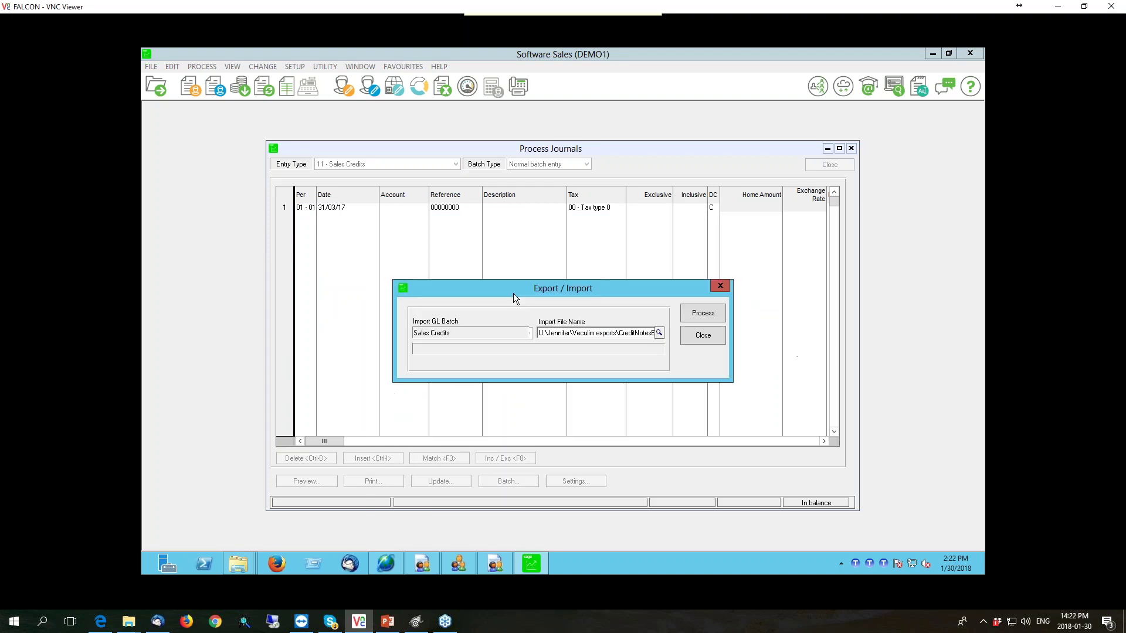
left_click(696, 315)
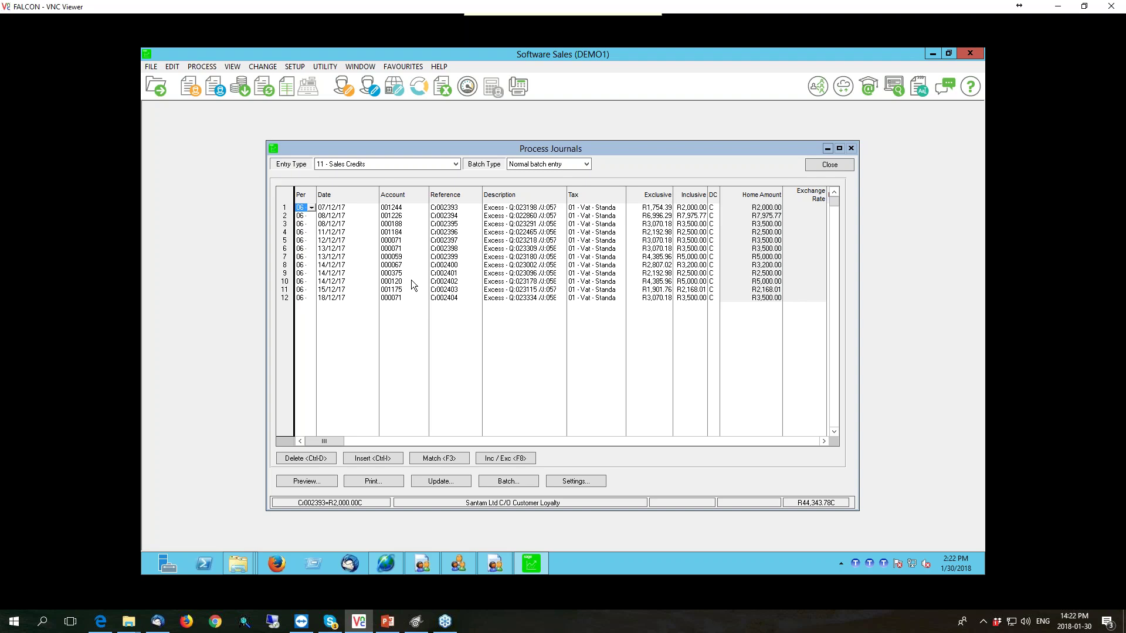
left_click(427, 481)
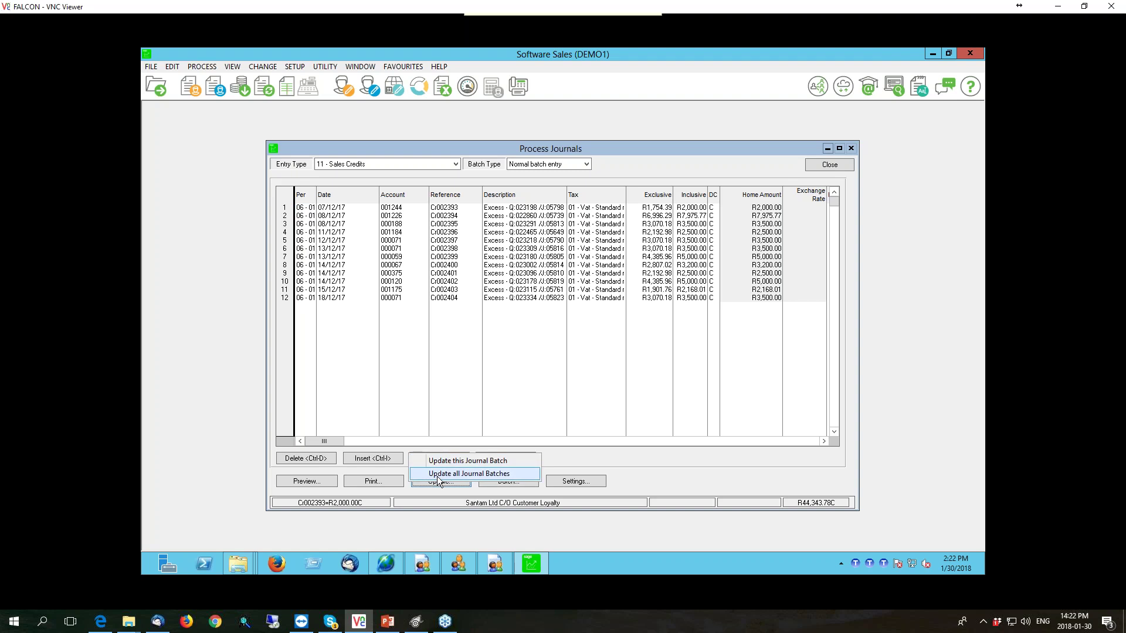
left_click(459, 332)
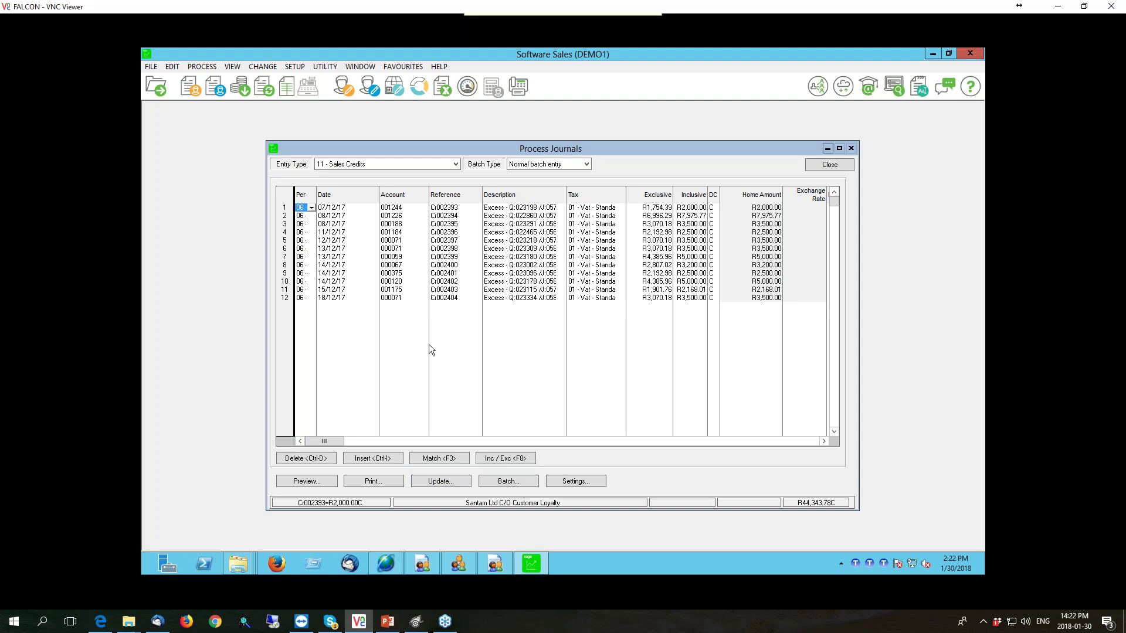
- Switch the journal entry type to the supplier type 14 - Purchases
left_click(452, 164)
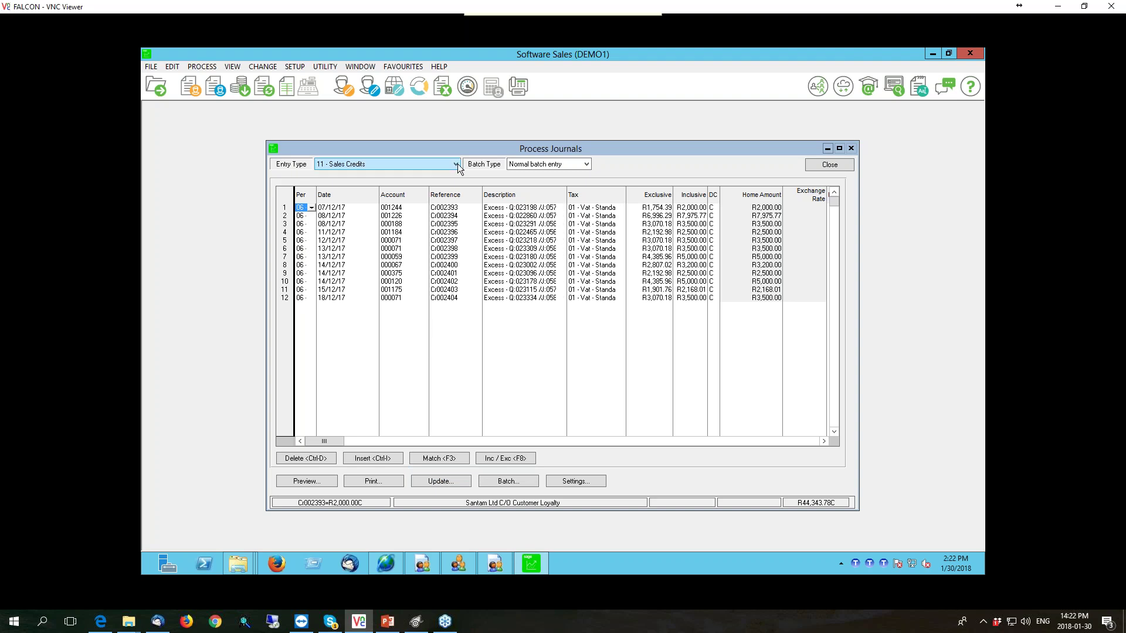
left_click(457, 164)
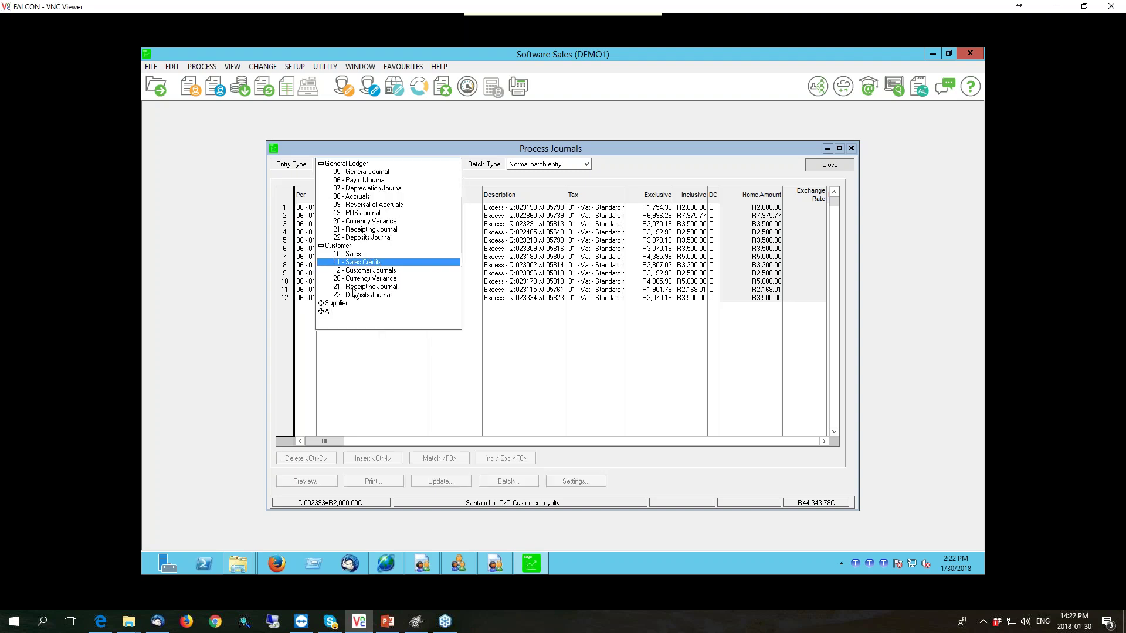
left_click(321, 303)
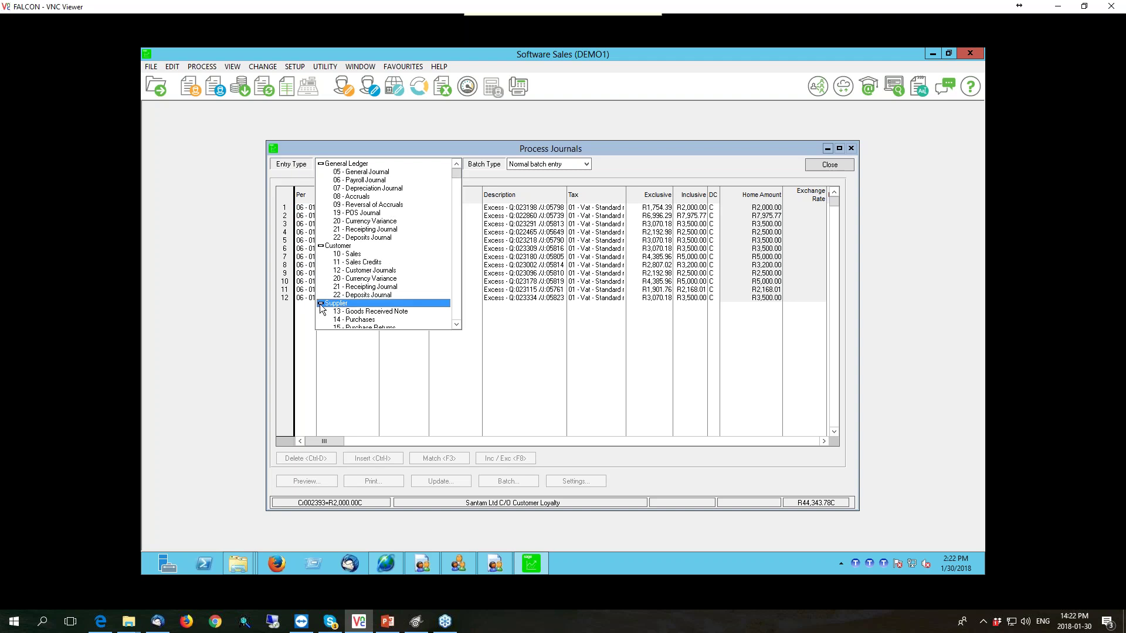
left_click(457, 325)
left_click(456, 325)
left_click(457, 325)
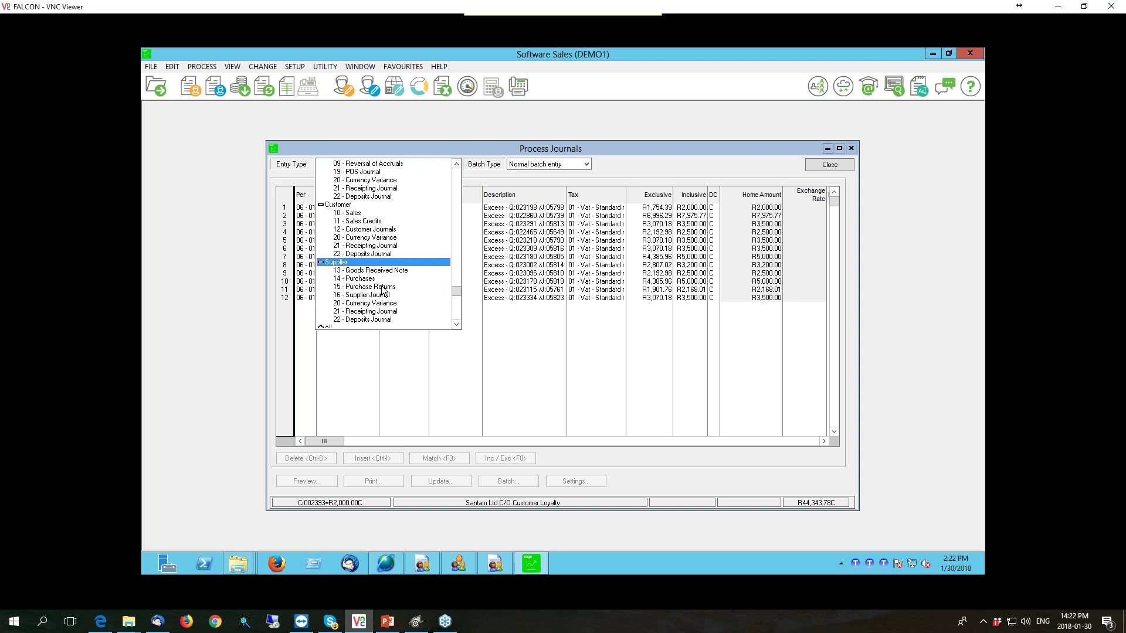
left_click(350, 278)
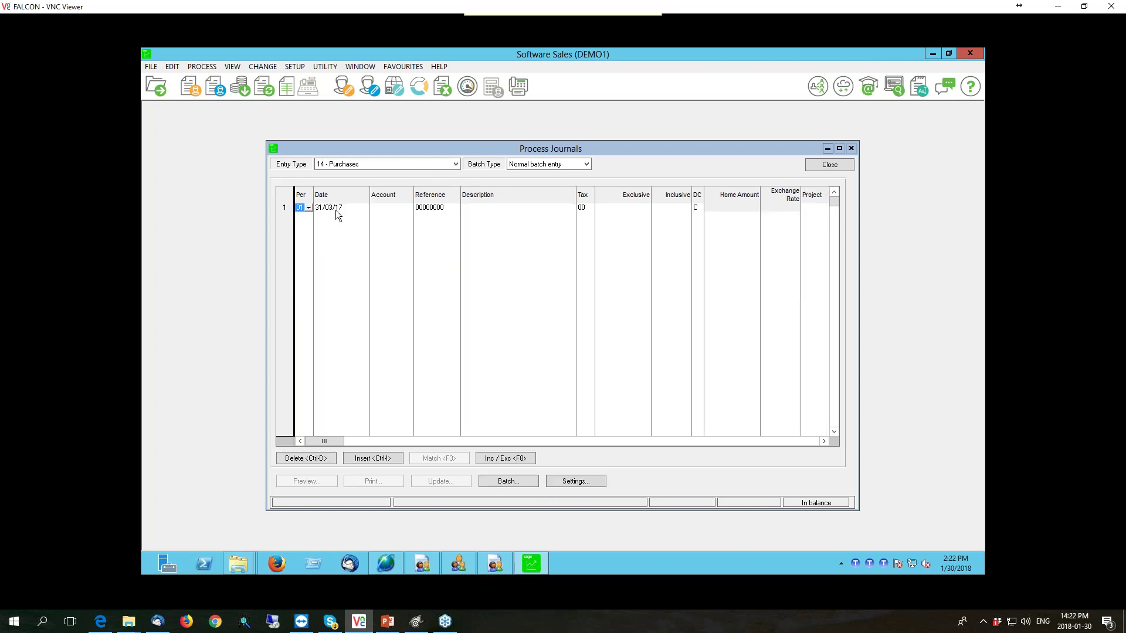
- Import the PCRsReceiptsExport2018-06 file into the Purchases journal batch
left_click(515, 485)
left_click(506, 420)
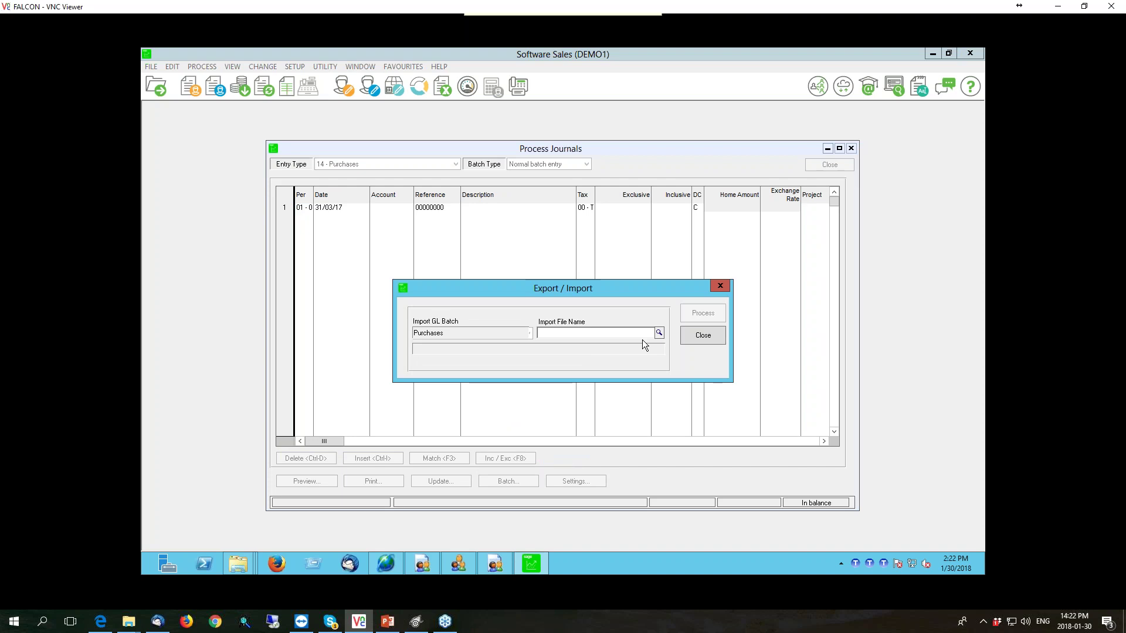
left_click(659, 332)
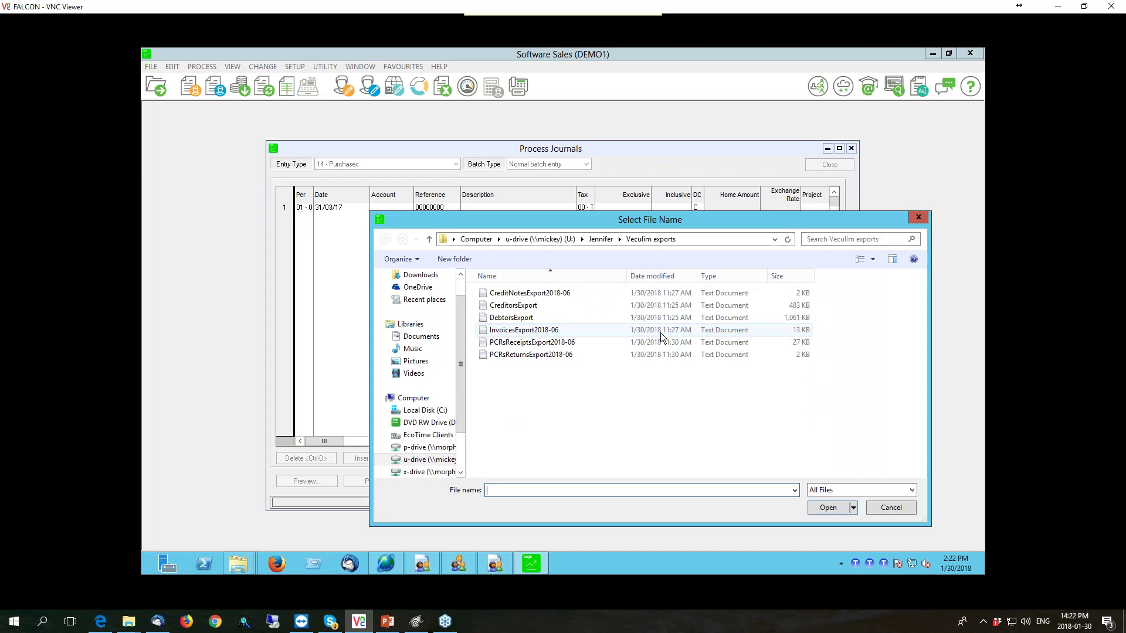
double_click(521, 343)
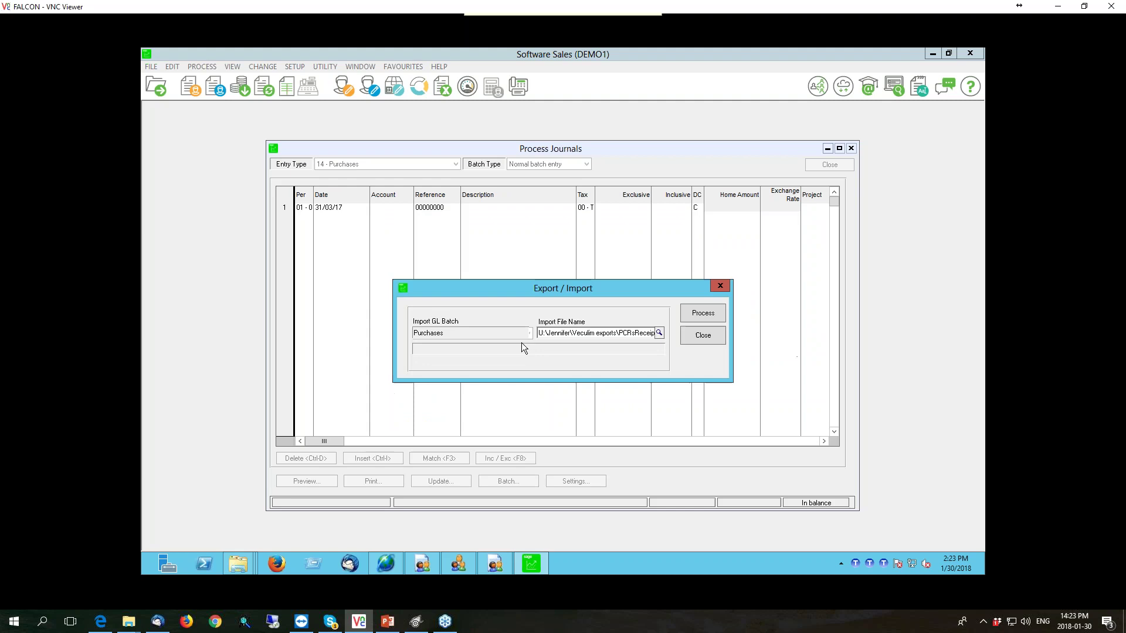
left_click(711, 315)
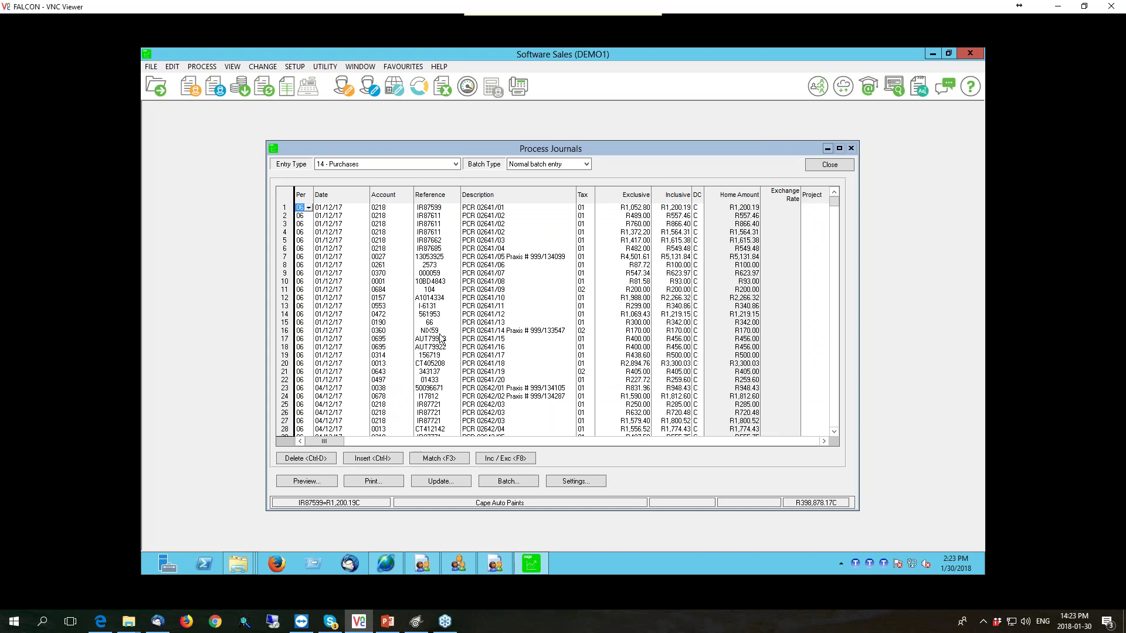
- Import the PCRsReturnsExport2018-06 file into the supplier 15 - Purchase Returns journal batch
left_click(456, 165)
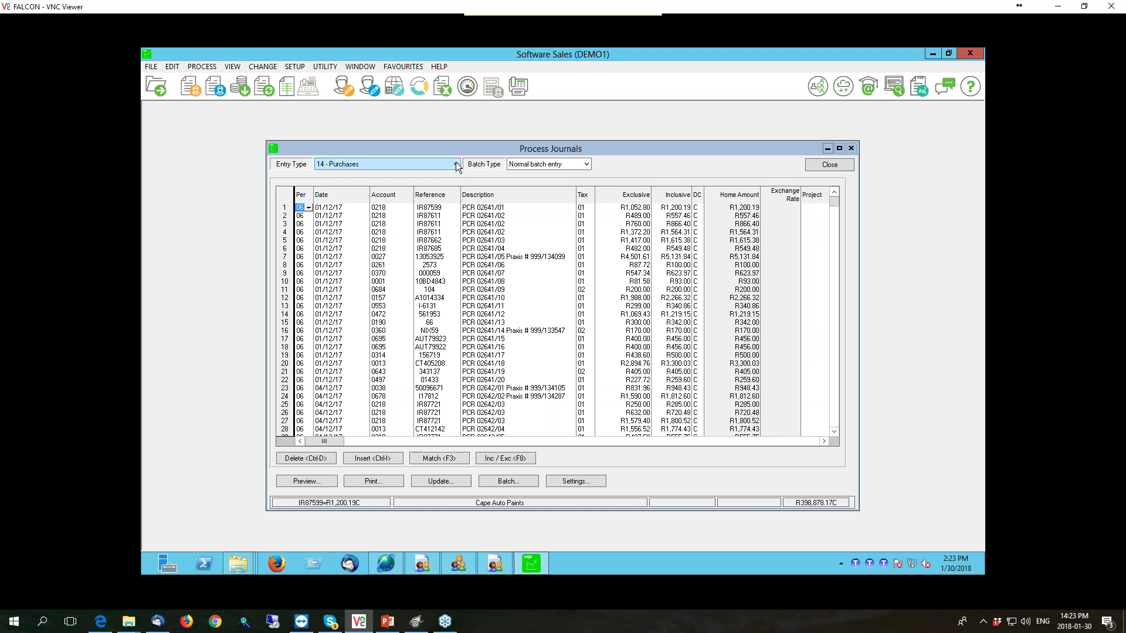
left_click(457, 166)
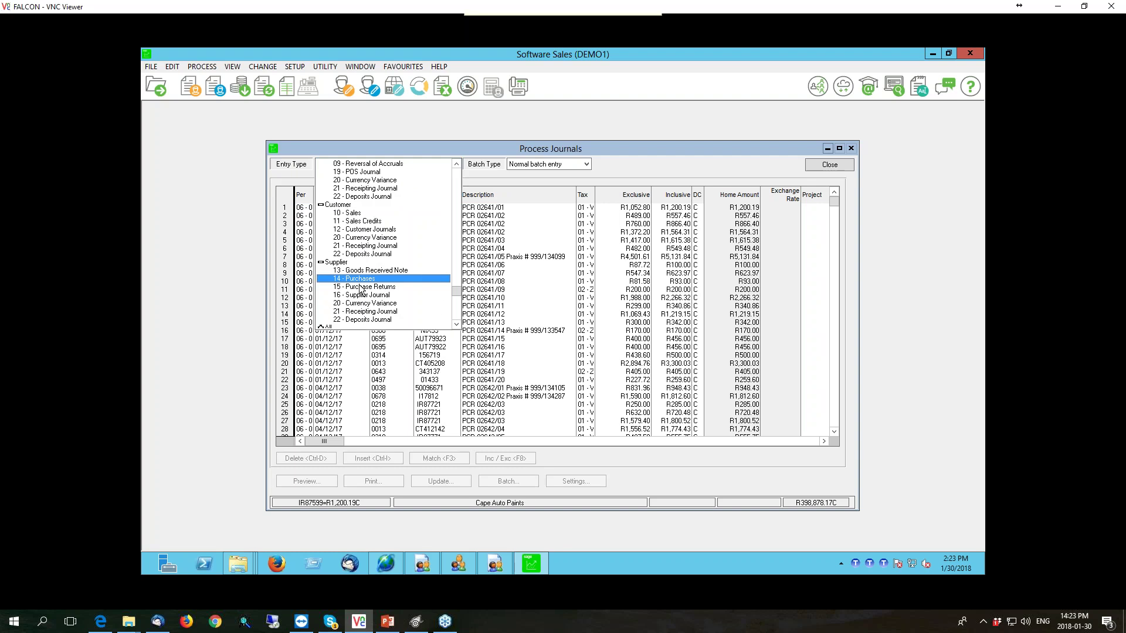
left_click(359, 287)
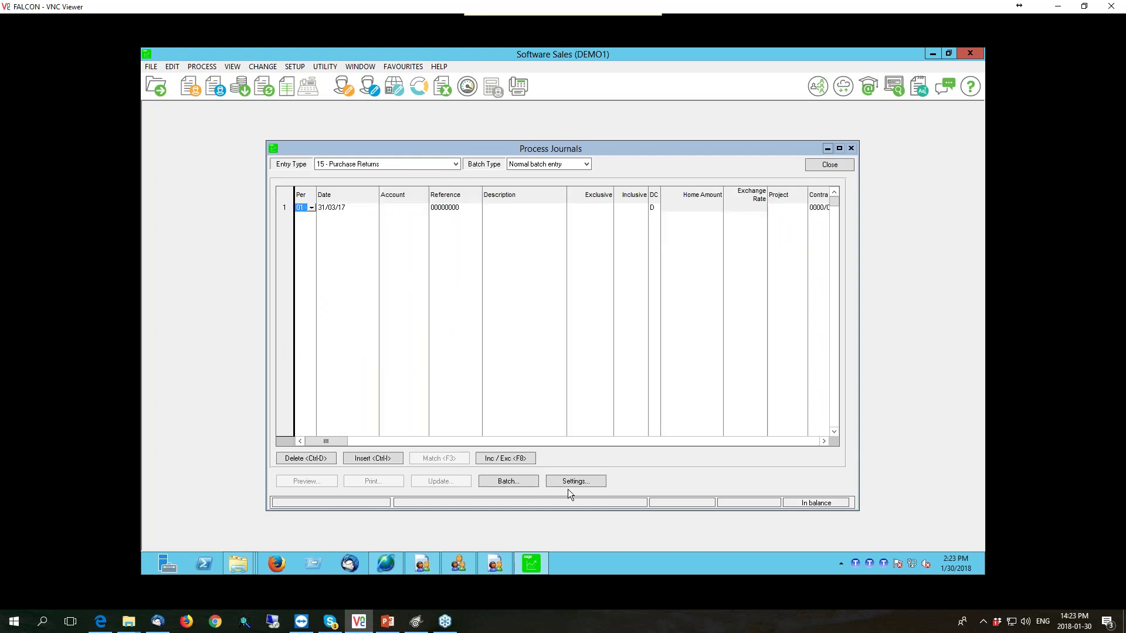
left_click(508, 481)
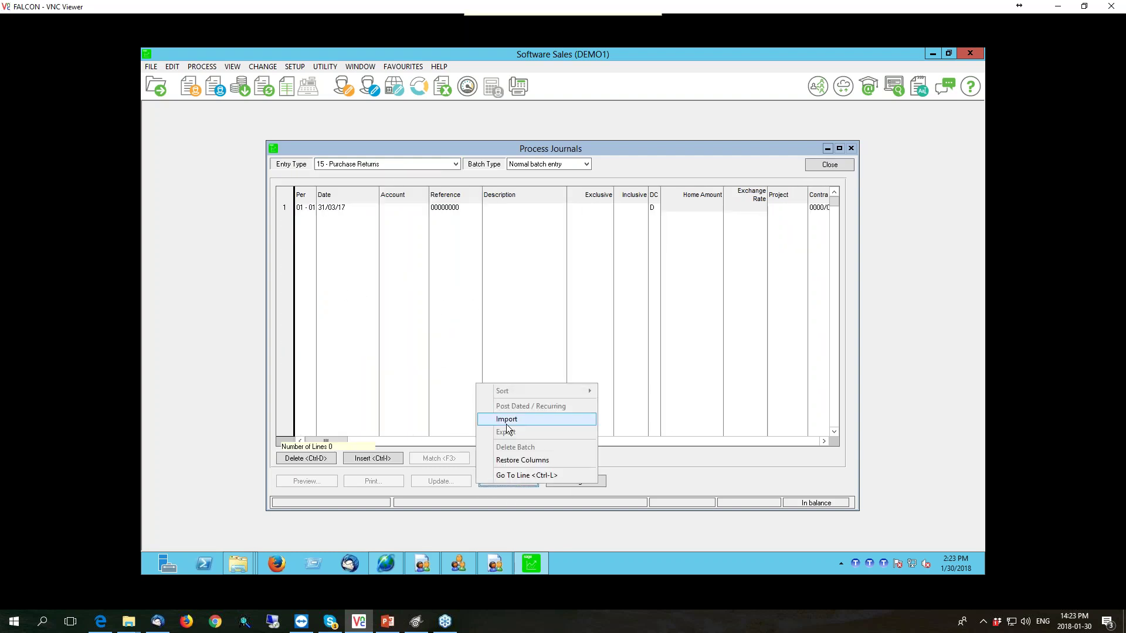
left_click(505, 420)
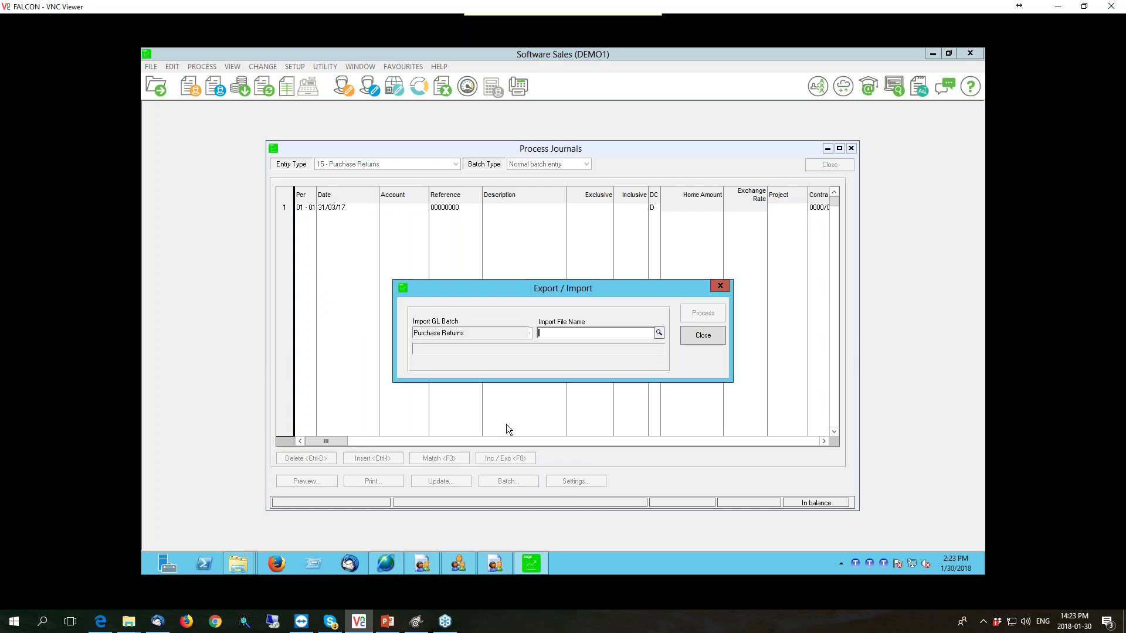
left_click(660, 333)
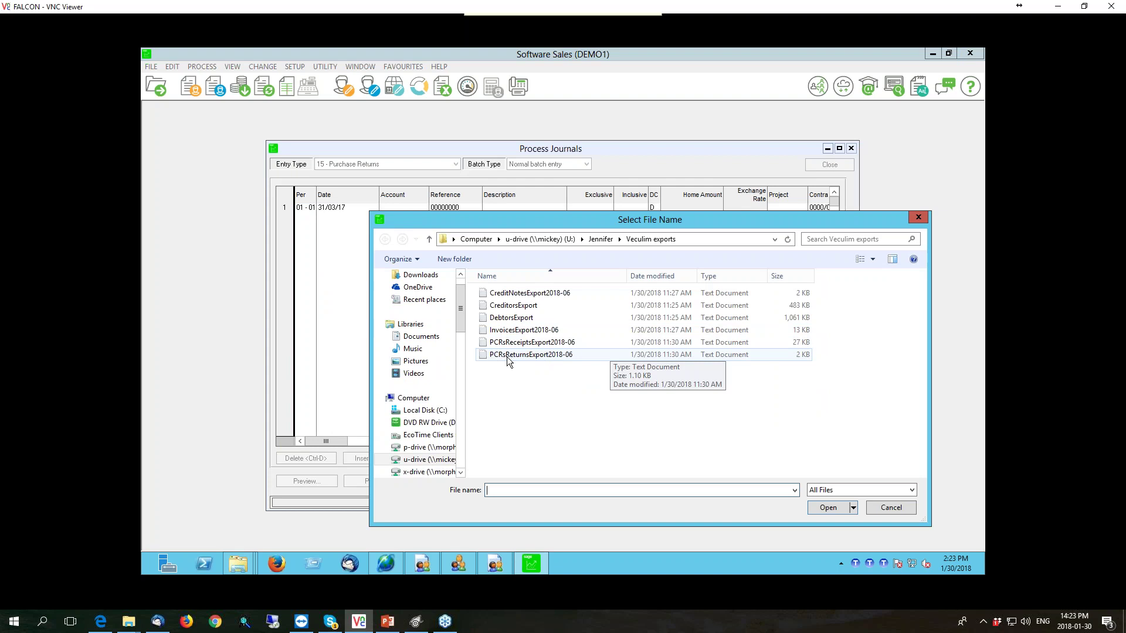
double_click(532, 354)
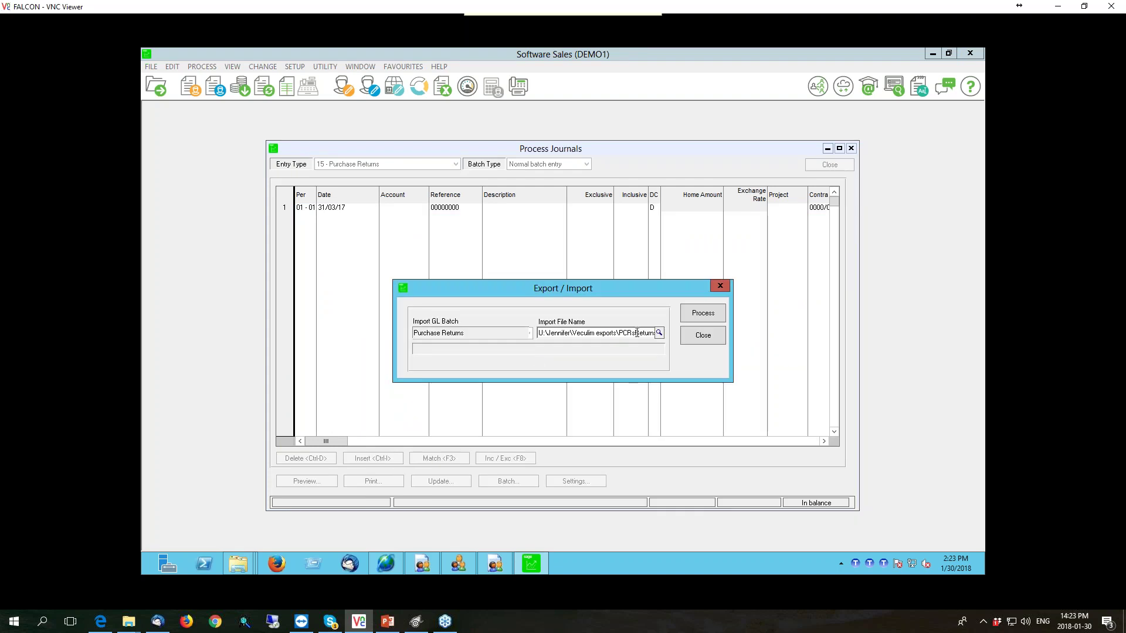
left_click(717, 313)
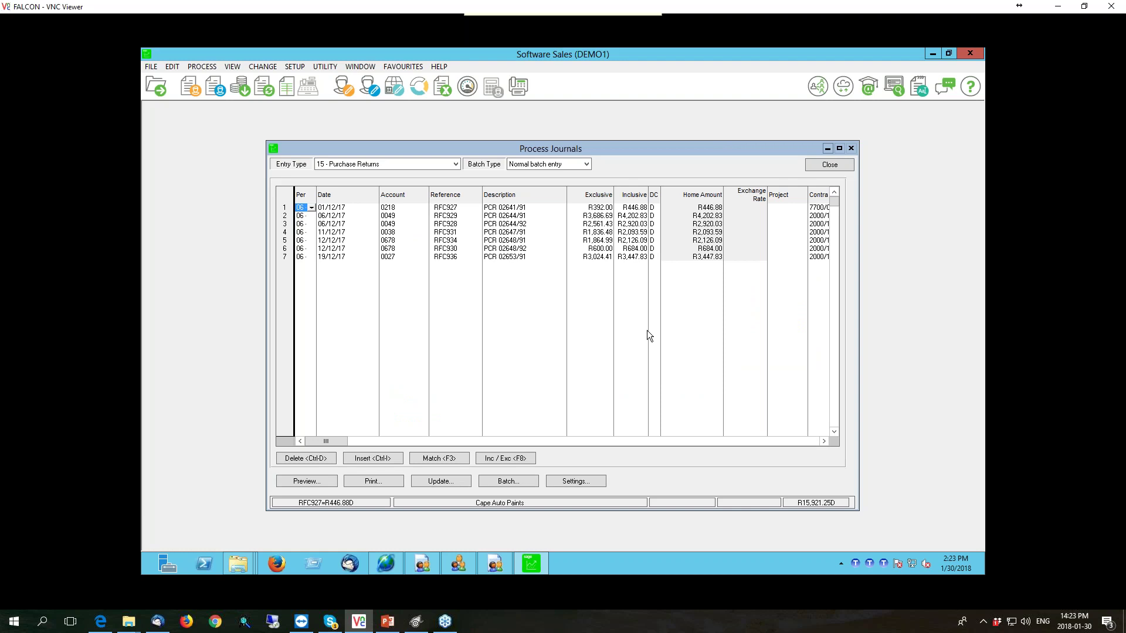
left_click(458, 167)
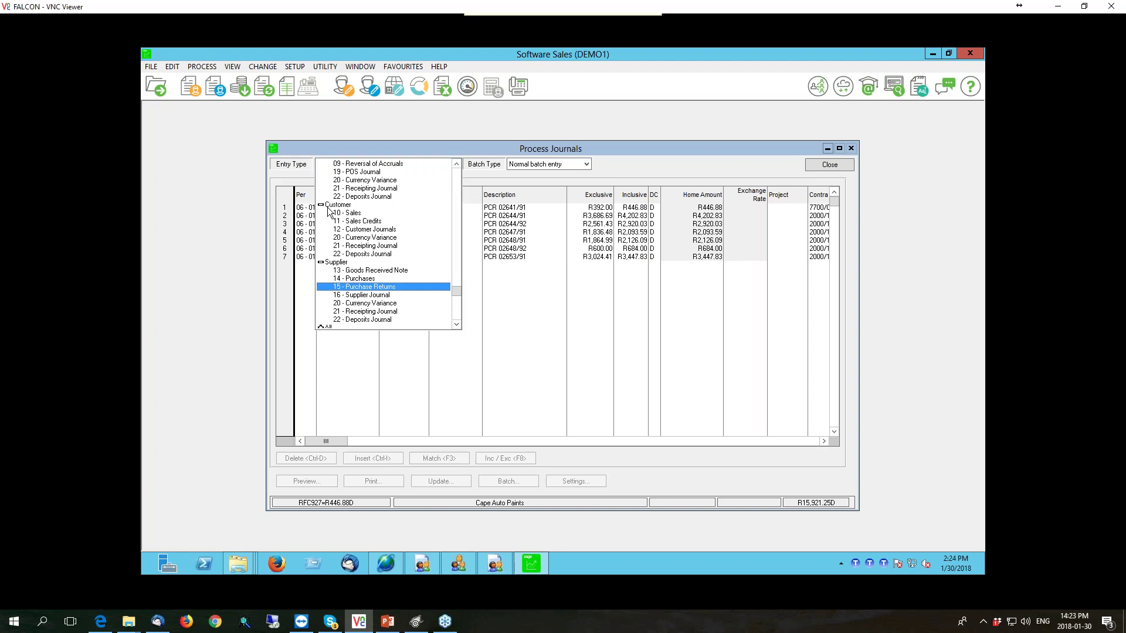
left_click(372, 231)
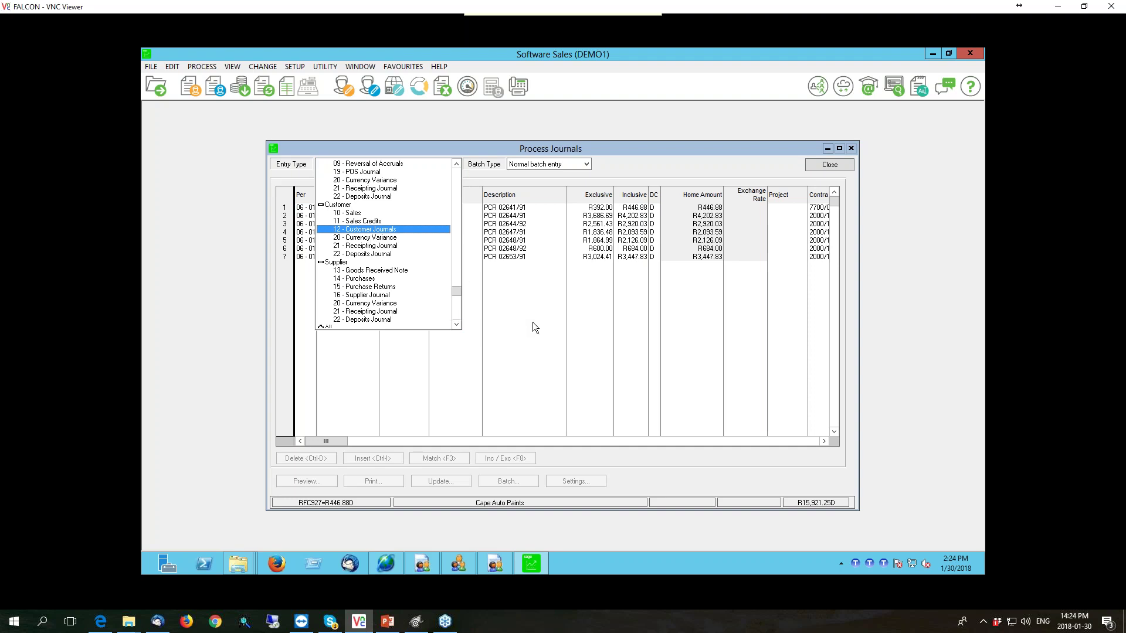
key("Return")
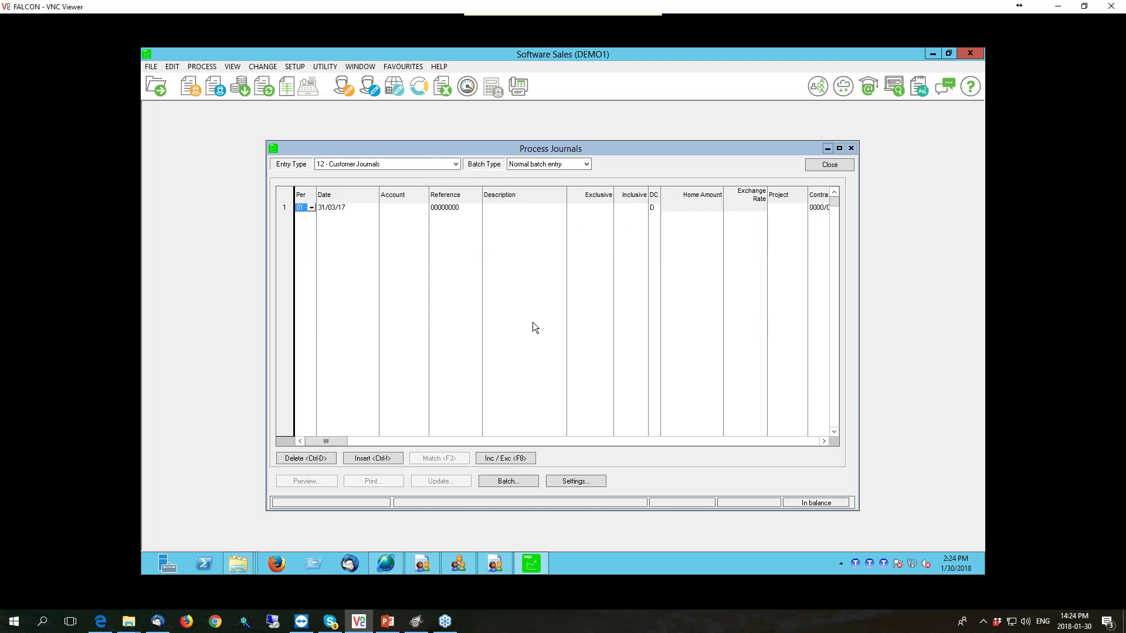
- Update only the customer 10 - Sales journal batch, and close journal processing
left_click(456, 165)
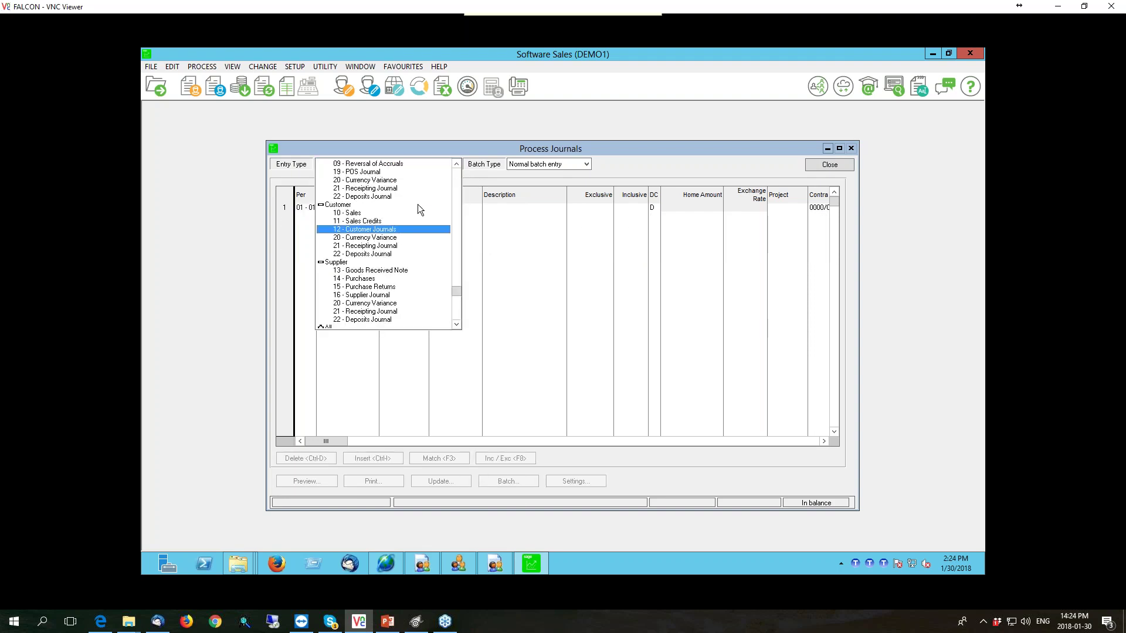
left_click(349, 213)
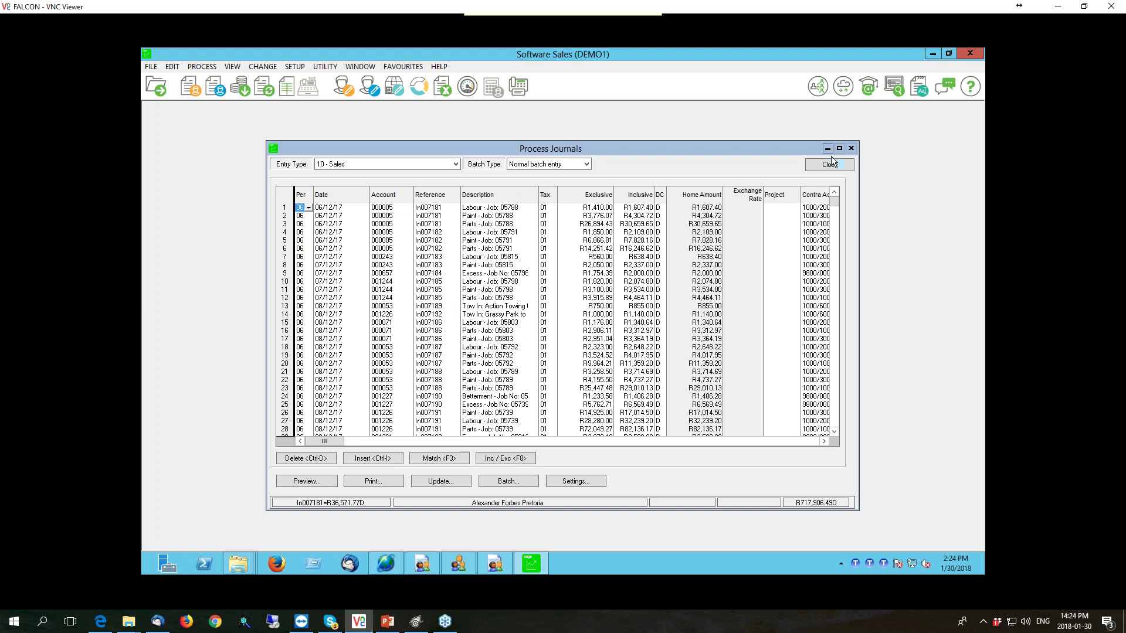
left_click(439, 480)
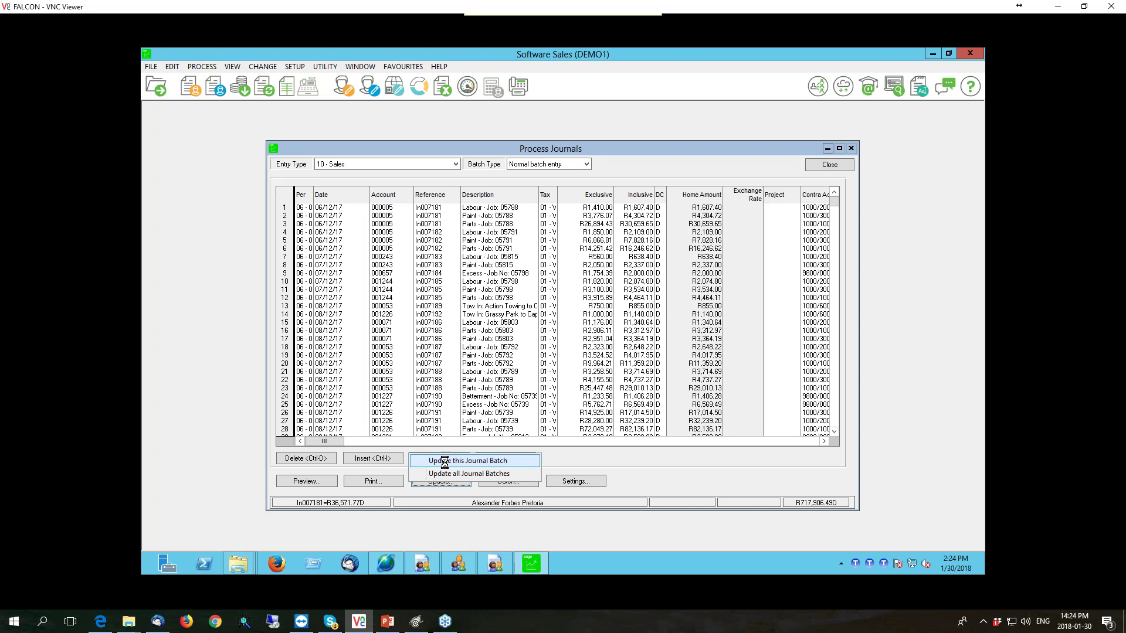
left_click(444, 461)
left_click(643, 290)
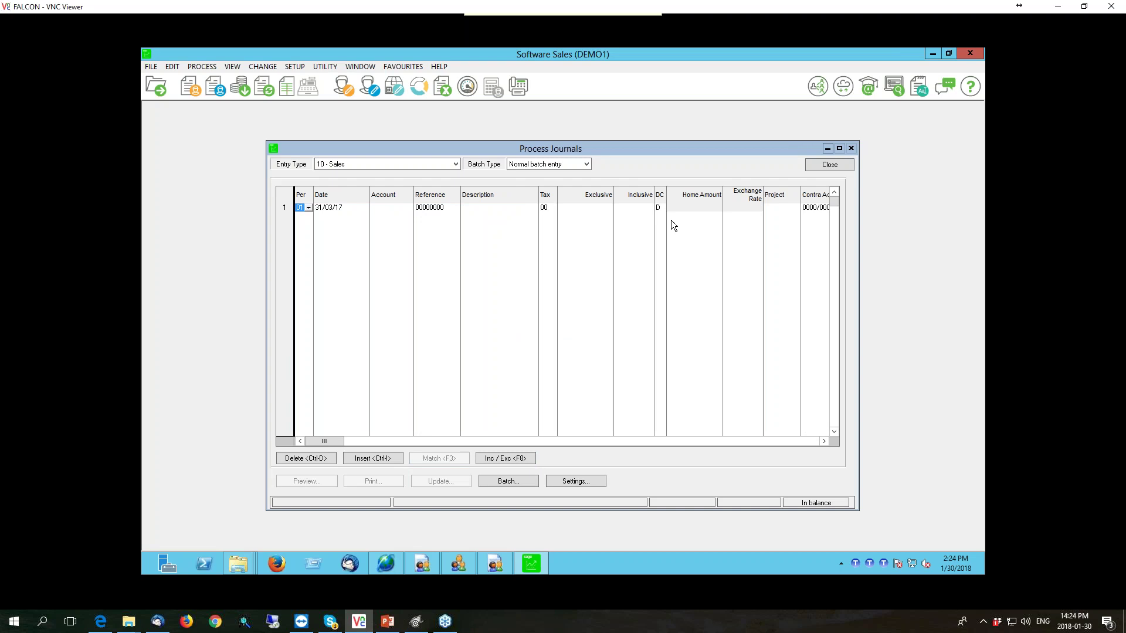
left_click(829, 164)
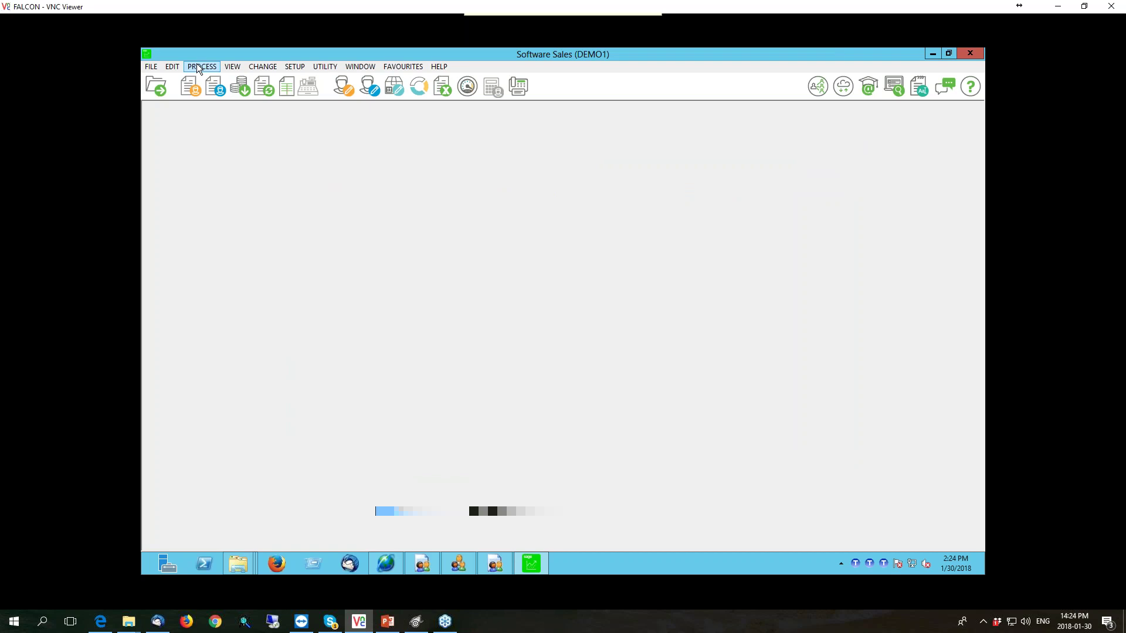
- View the Customer Detailed Ledger by customer on screen for a single account, covering periods 01 to 13, and close the report
left_click(232, 68)
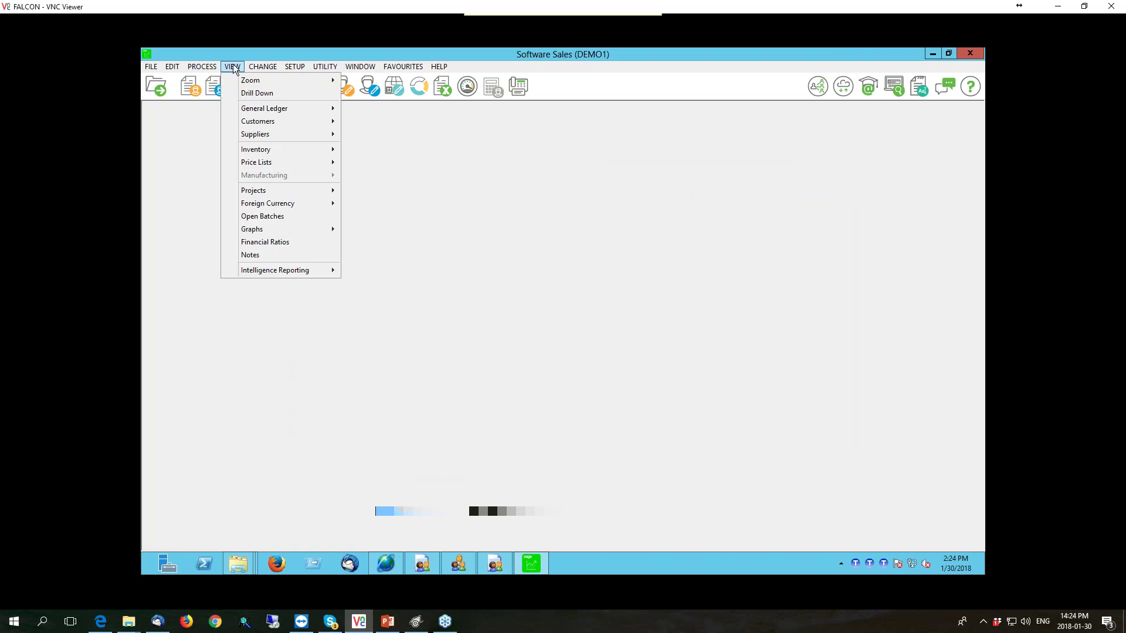
mouse_move(262, 122)
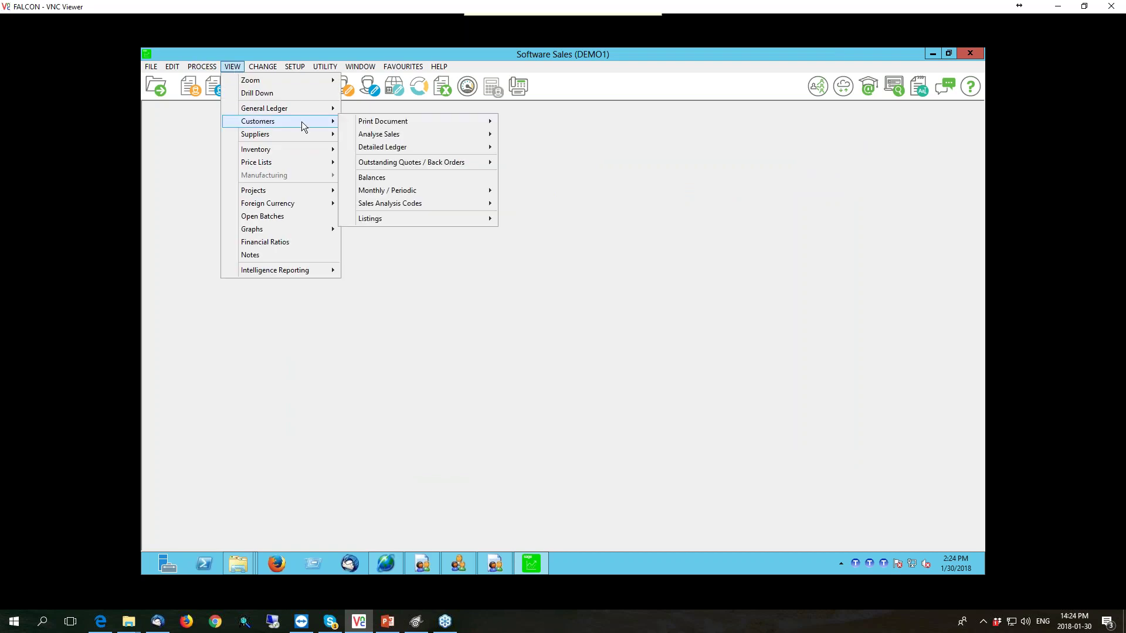
mouse_move(396, 145)
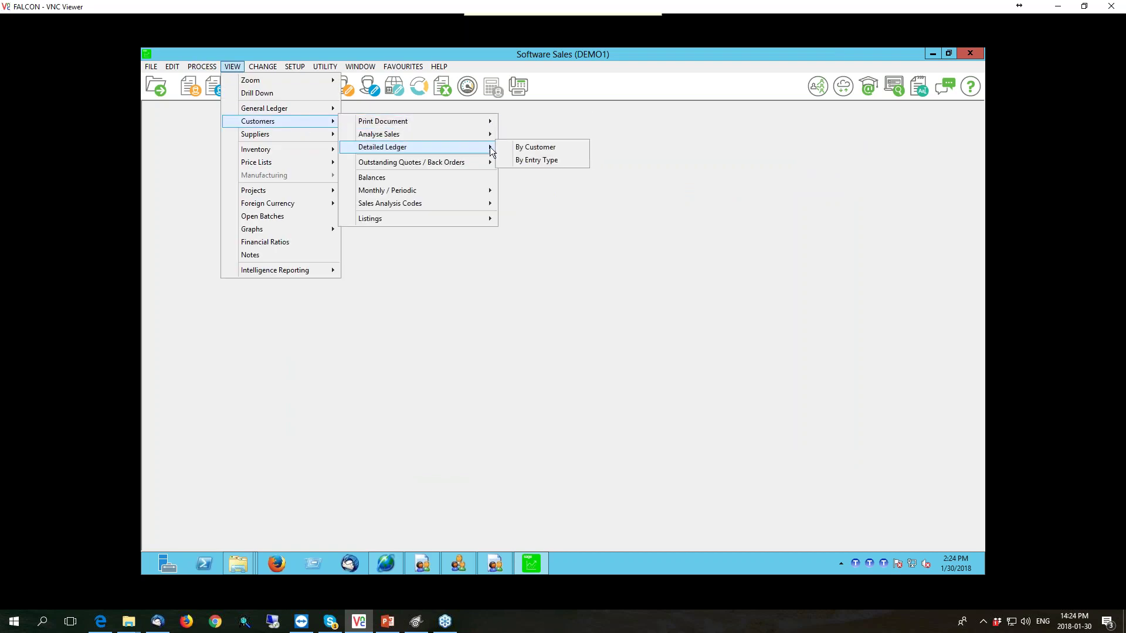
left_click(540, 150)
left_click(640, 363)
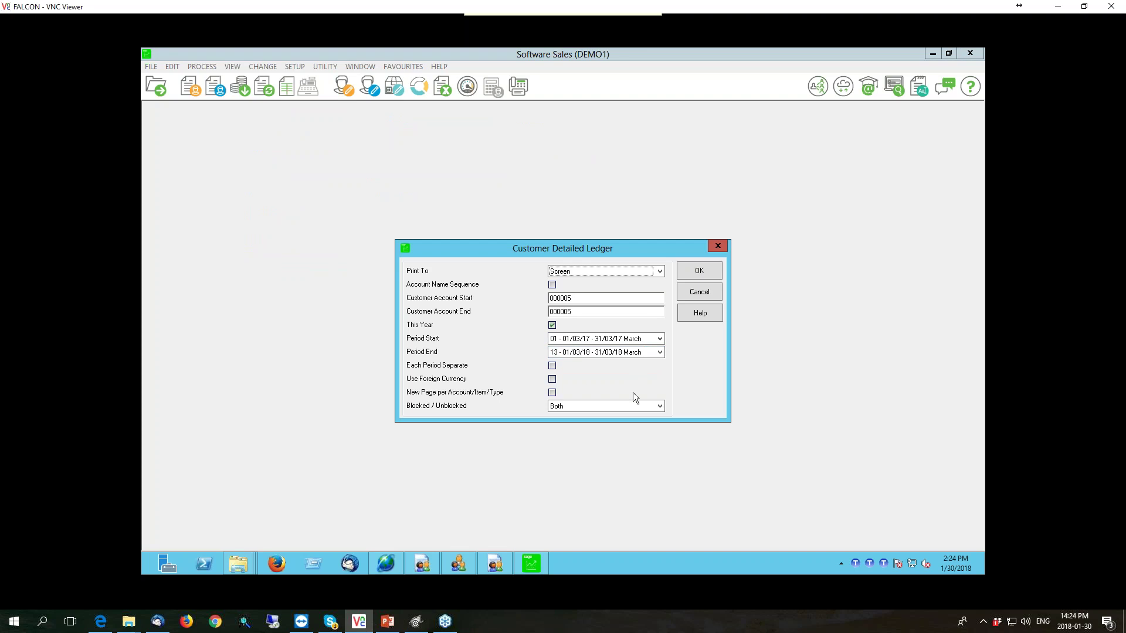
left_click(691, 272)
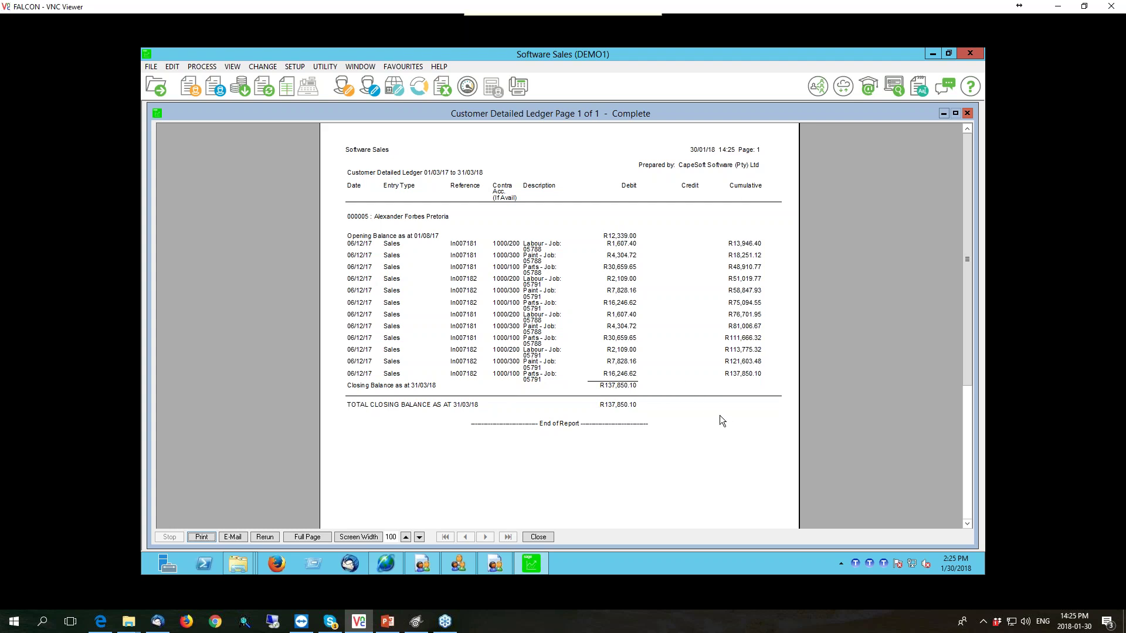
left_click(966, 114)
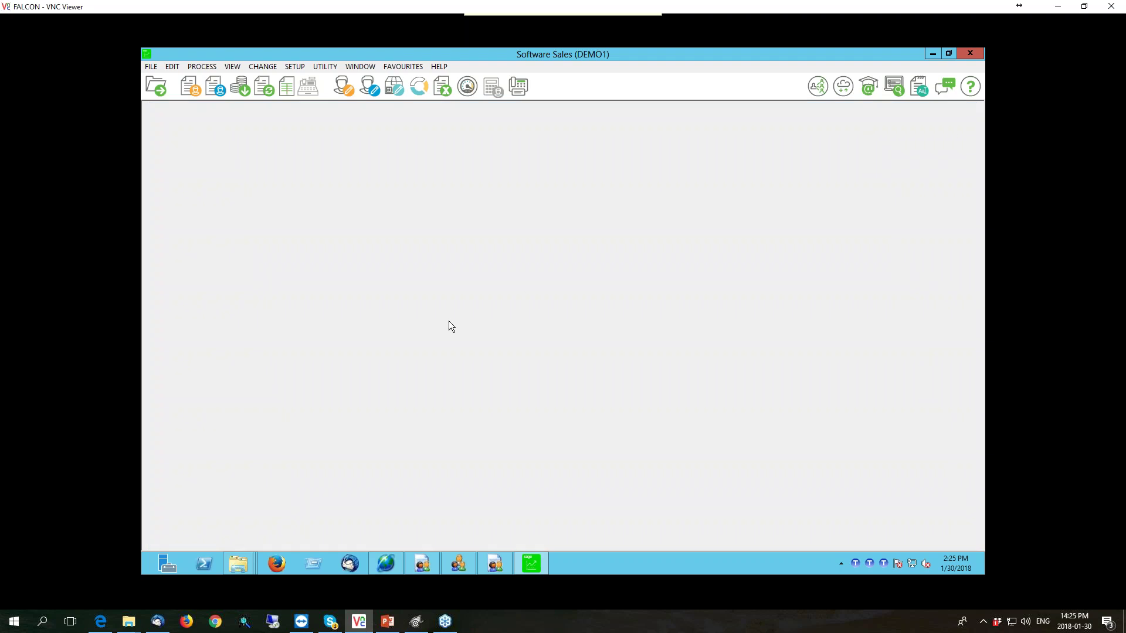